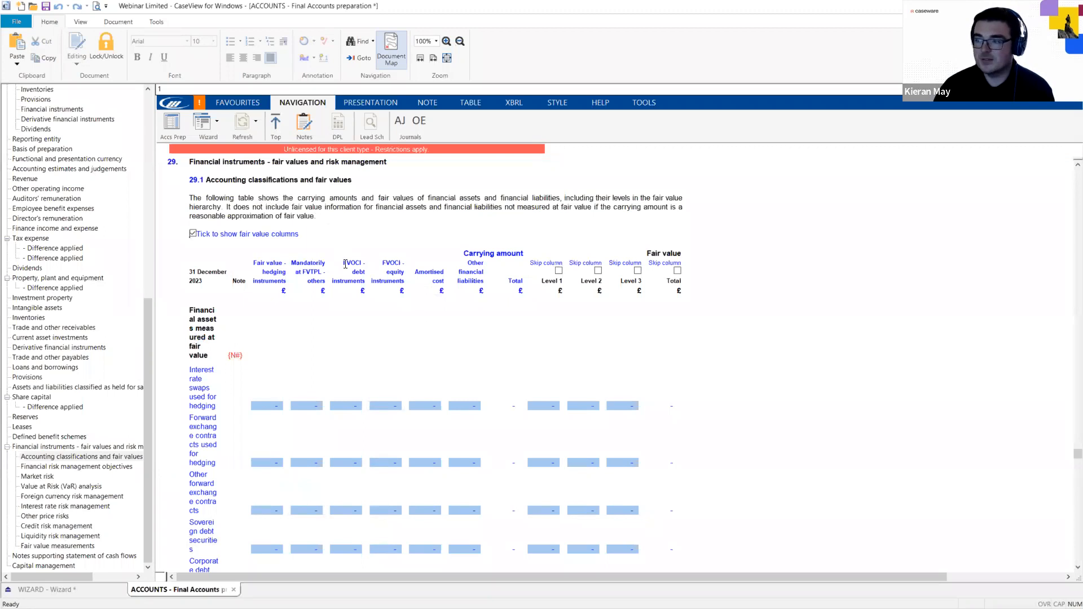
{"action": "scroll", "coordinate": [347, 330], "scroll_direction": "down", "scroll_amount": 3}
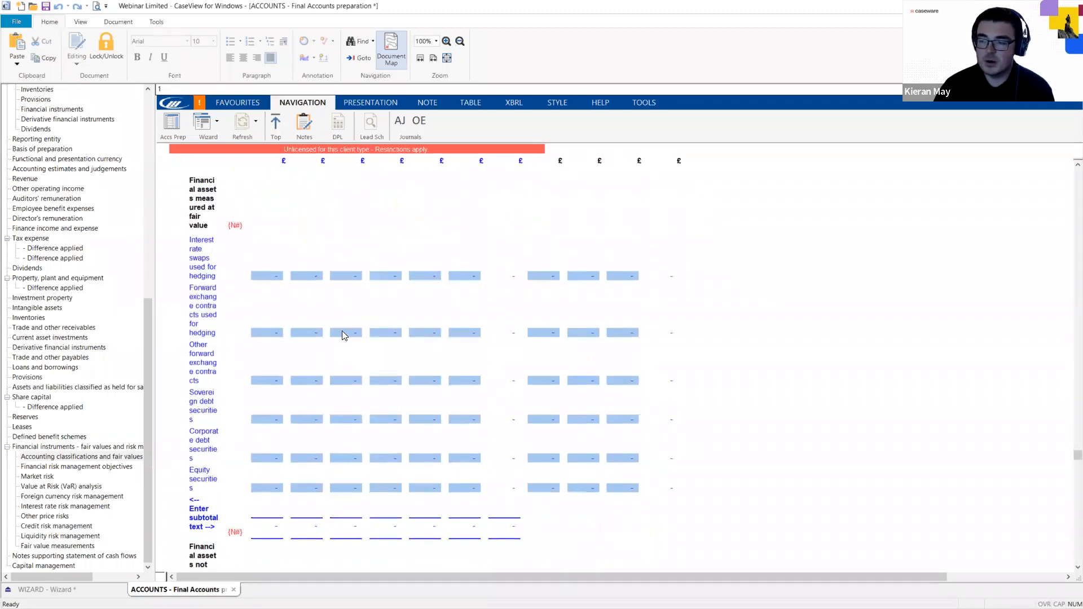
{"action": "scroll", "coordinate": [344, 335], "scroll_direction": "down", "scroll_amount": 10}
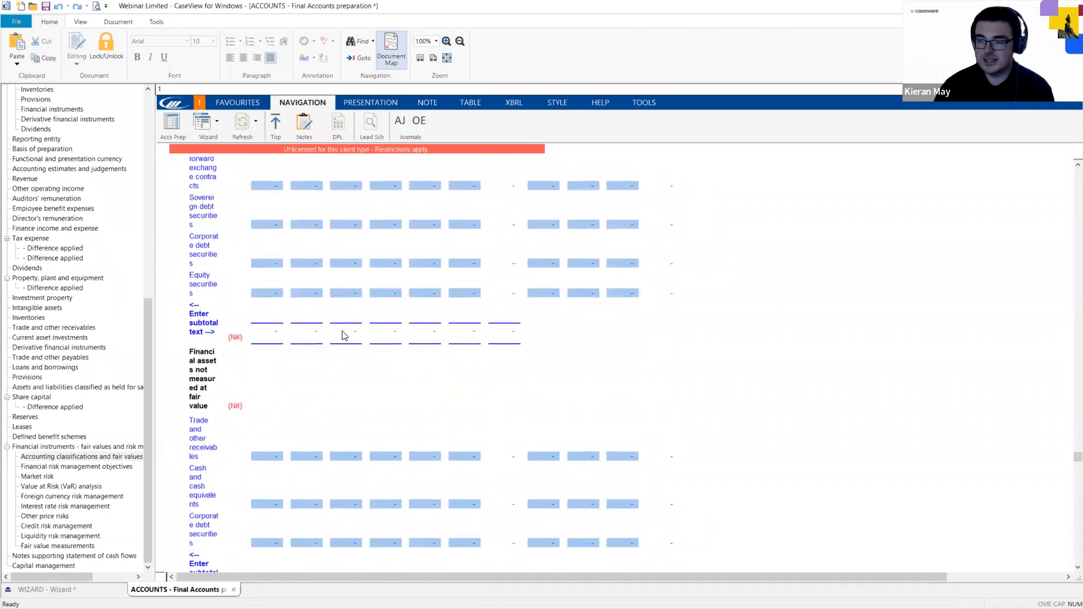
{"action": "left_click", "coordinate": [87, 476]}
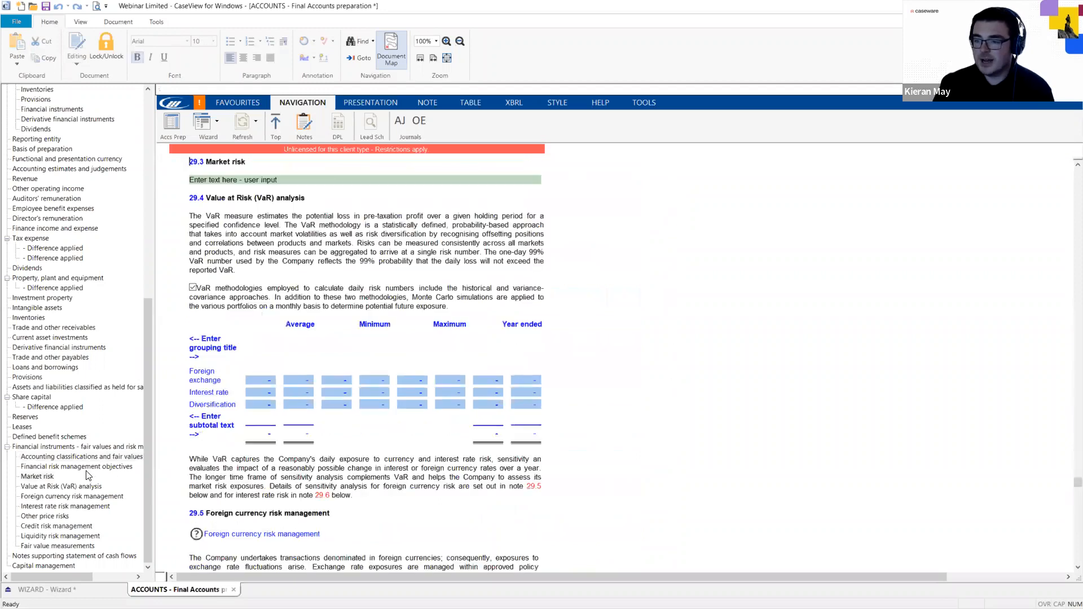
{"action": "left_click", "coordinate": [75, 468]}
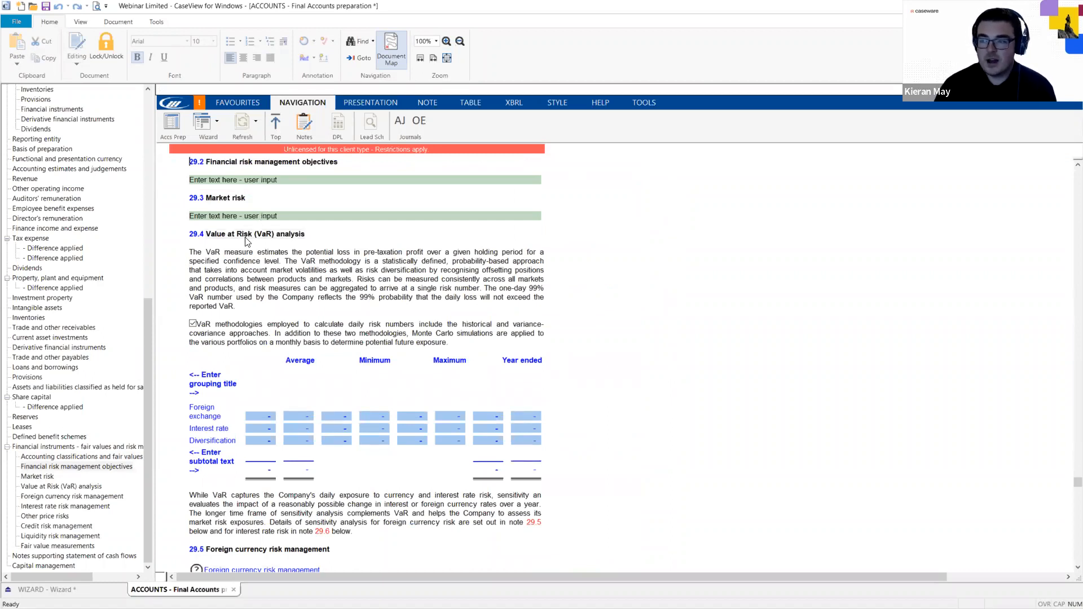
{"action": "scroll", "coordinate": [304, 368], "scroll_direction": "down", "scroll_amount": 1}
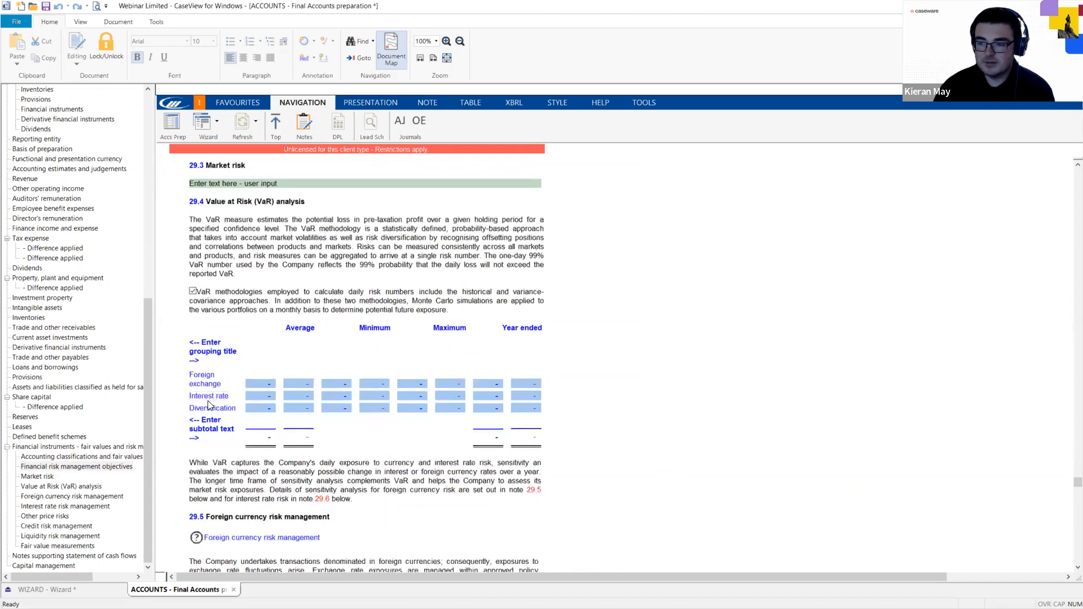
{"action": "left_click", "coordinate": [42, 476]}
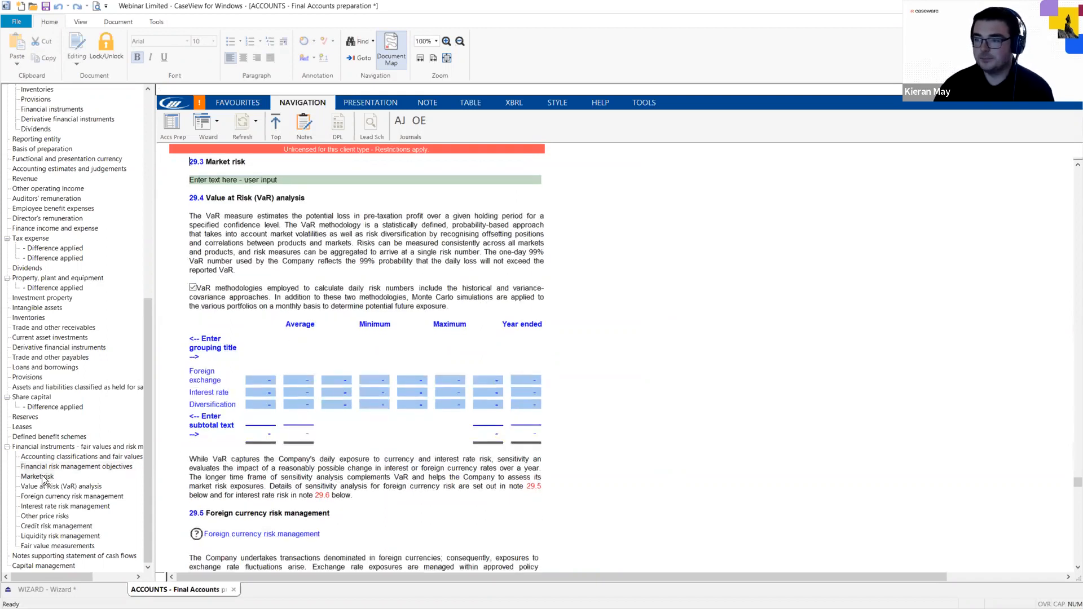
{"action": "left_click", "coordinate": [40, 498]}
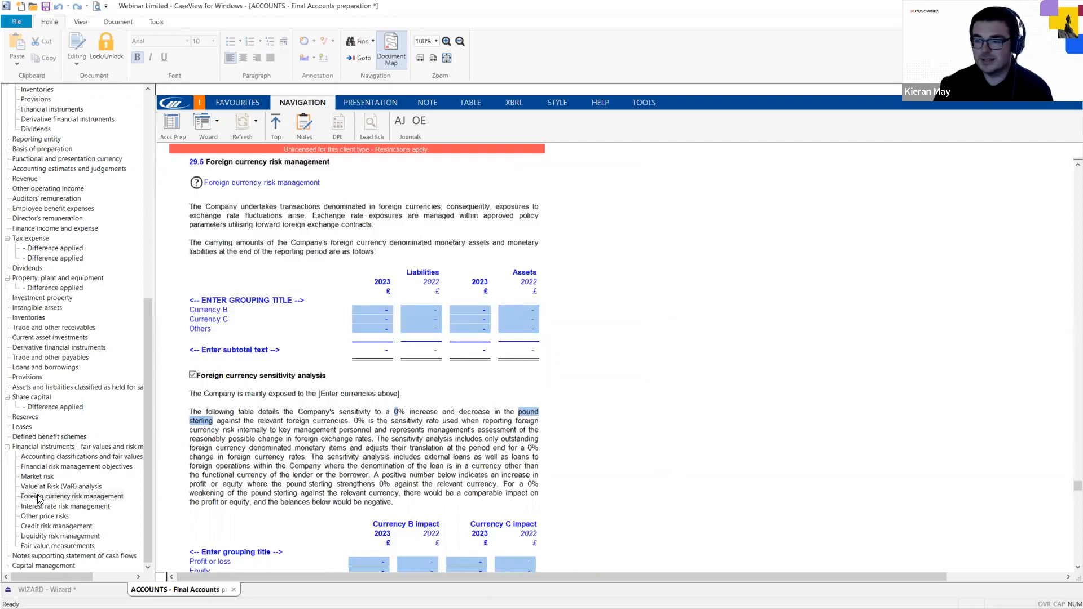
{"action": "left_click", "coordinate": [51, 508]}
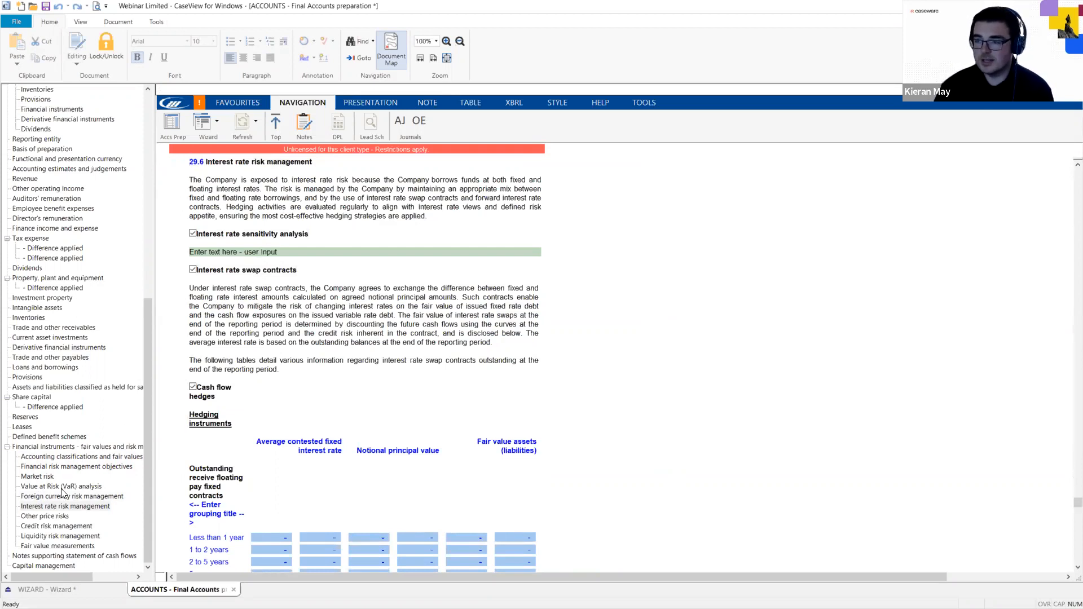
{"action": "left_click", "coordinate": [56, 516]}
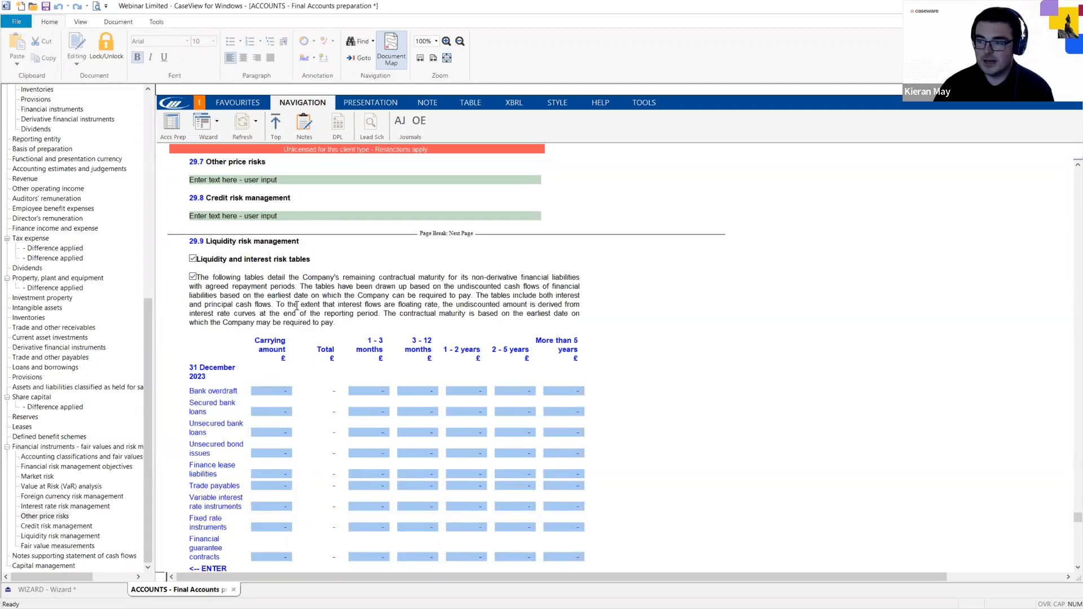
{"action": "scroll", "coordinate": [297, 305], "scroll_direction": "down", "scroll_amount": 9}
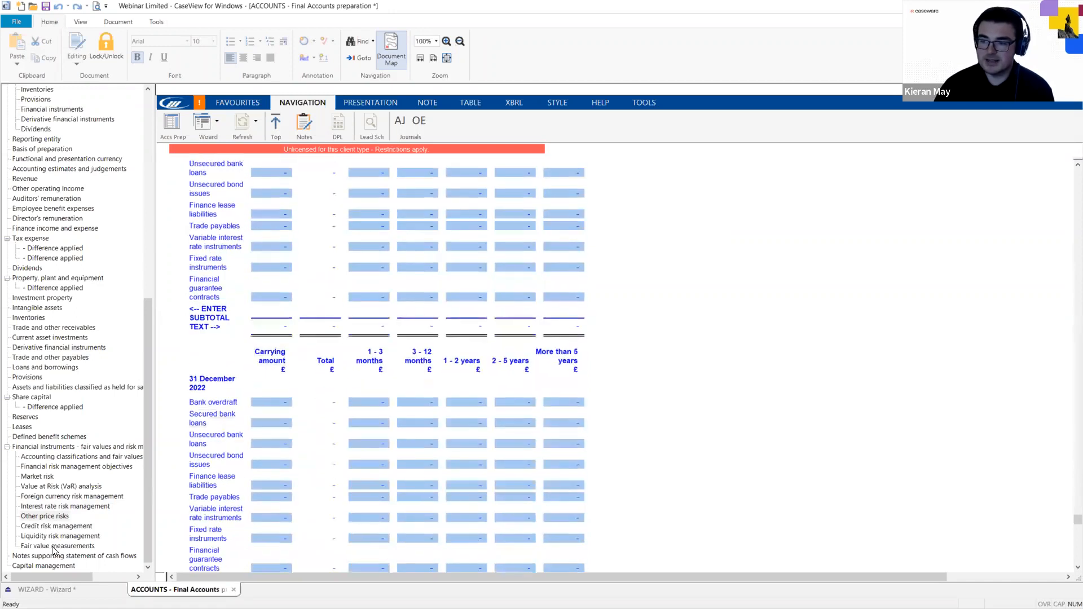
{"action": "left_click", "coordinate": [53, 546]}
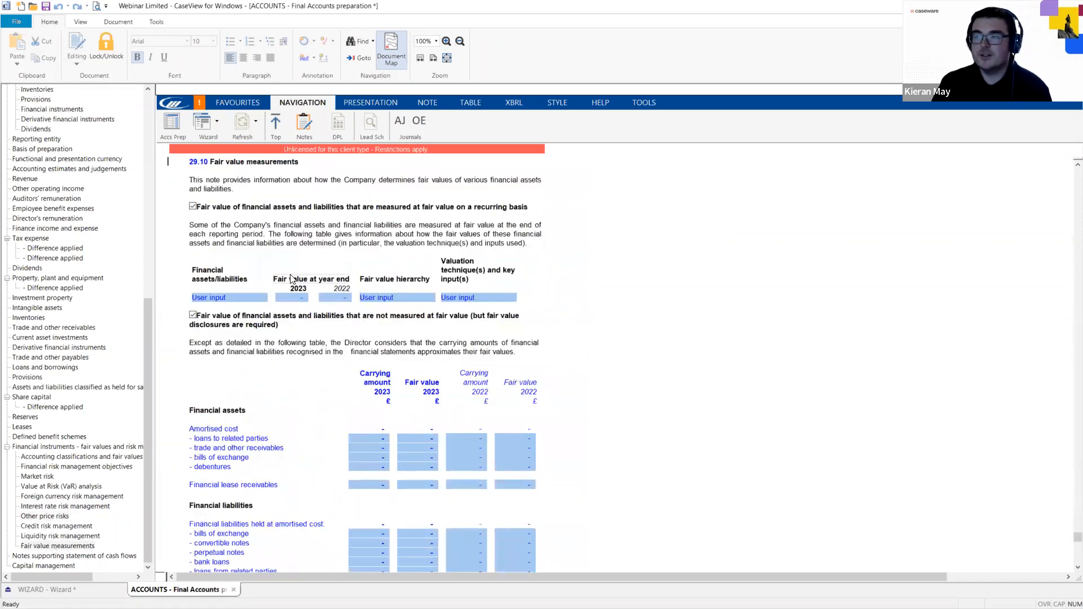
{"action": "scroll", "coordinate": [325, 279], "scroll_direction": "down", "scroll_amount": 3}
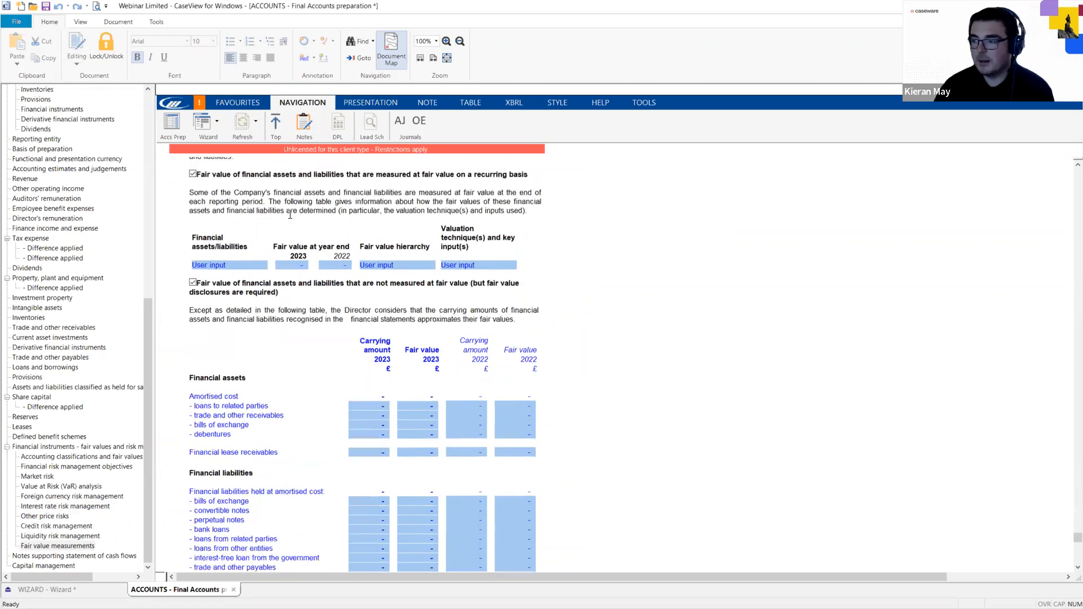
{"action": "scroll", "coordinate": [326, 278], "scroll_direction": "down", "scroll_amount": 11}
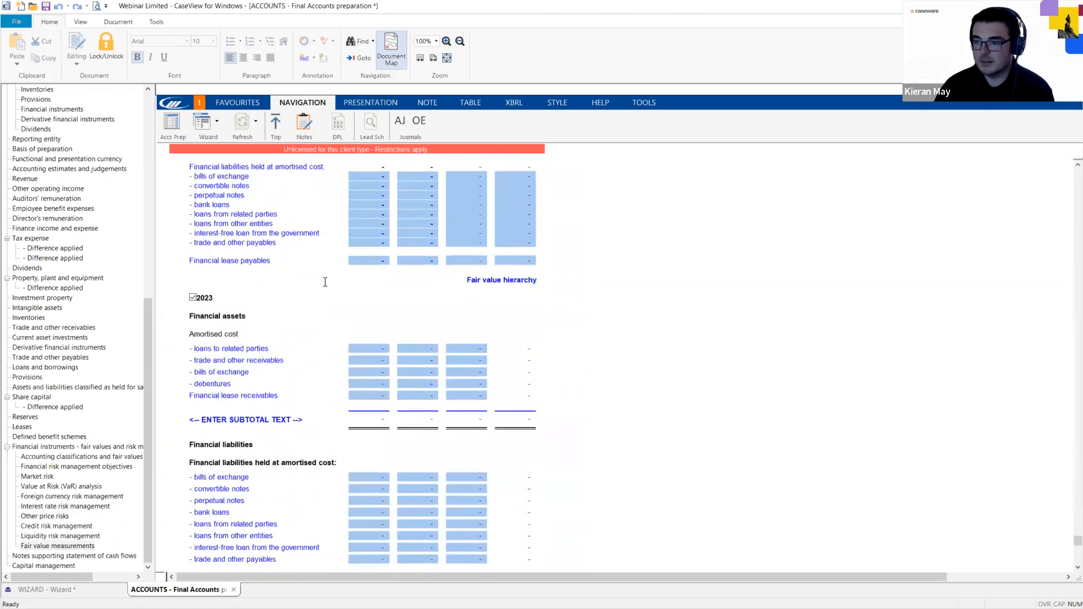
{"action": "scroll", "coordinate": [325, 282], "scroll_direction": "down", "scroll_amount": 15}
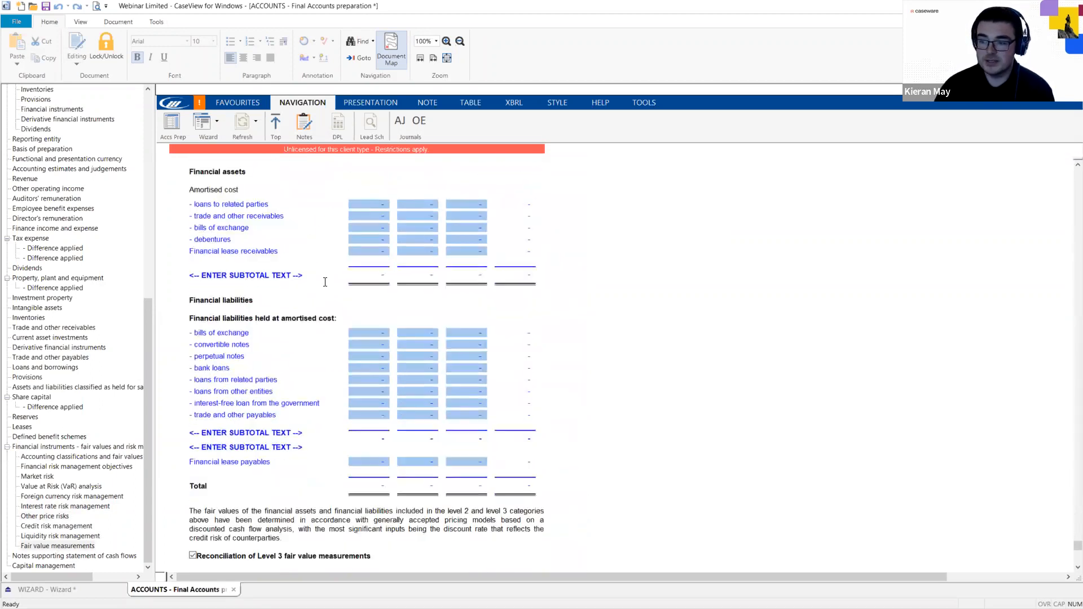
{"action": "scroll", "coordinate": [326, 281], "scroll_direction": "down", "scroll_amount": 16}
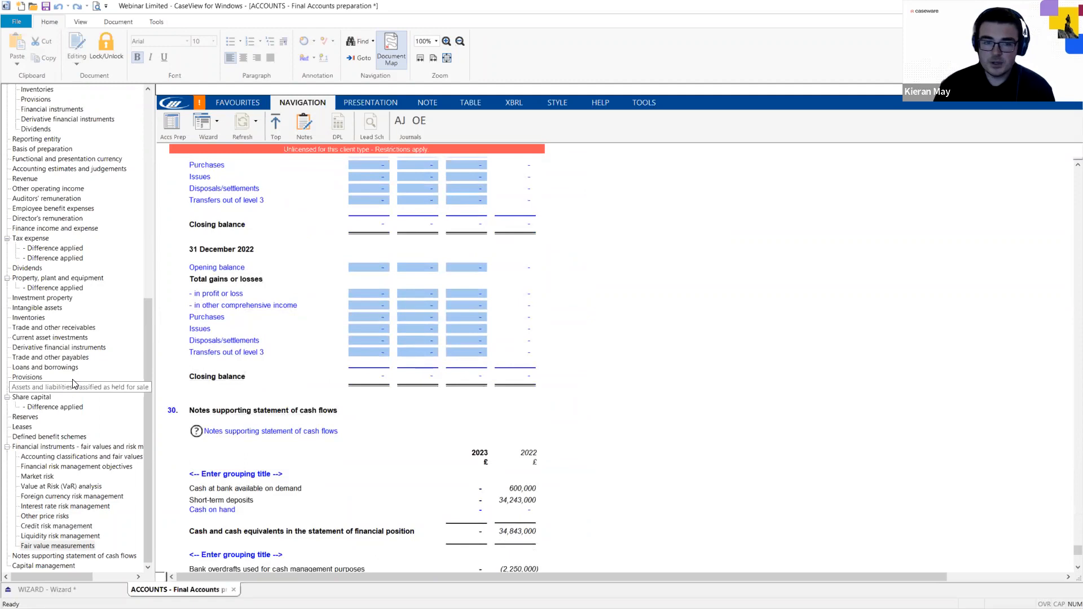
{"action": "left_click", "coordinate": [49, 456]}
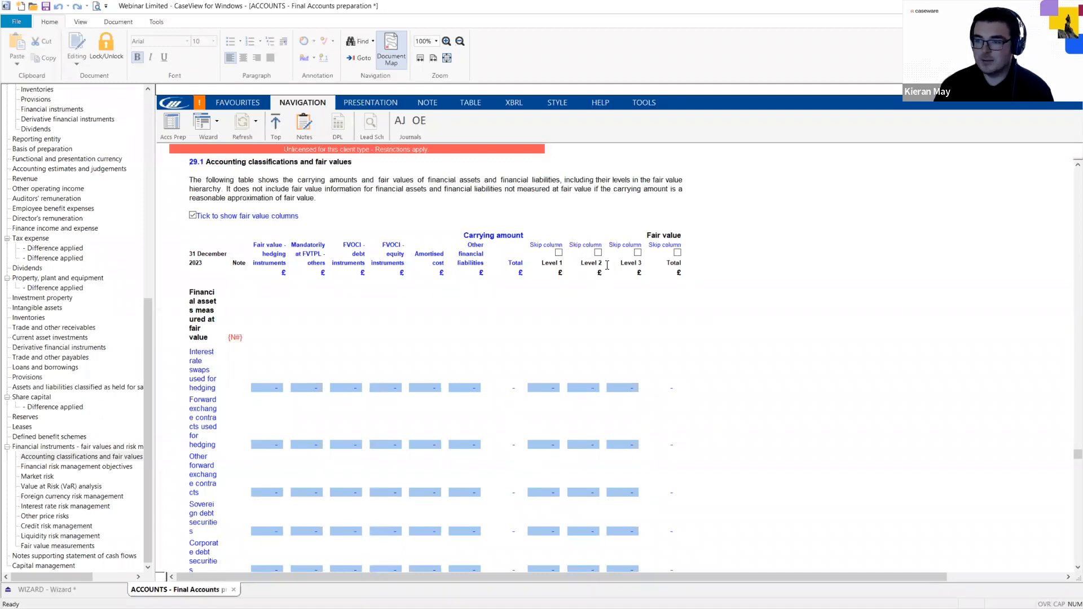
Hide the fair value columns in the 29.1 table and jump to note 29.5 Foreign currency risk management.
{"action": "left_click", "coordinate": [192, 217]}
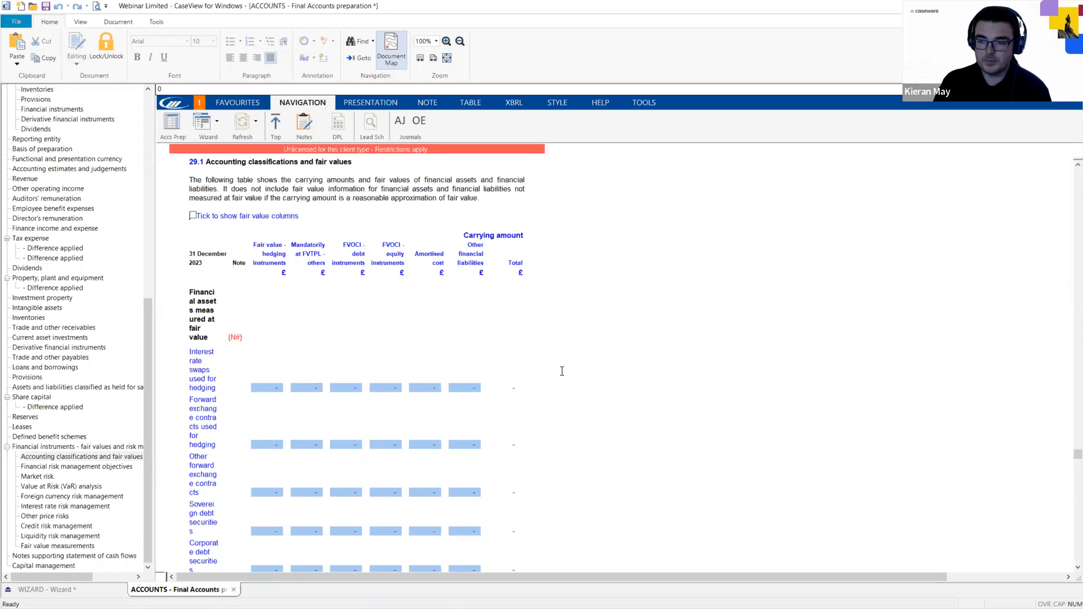
{"action": "left_click", "coordinate": [73, 497]}
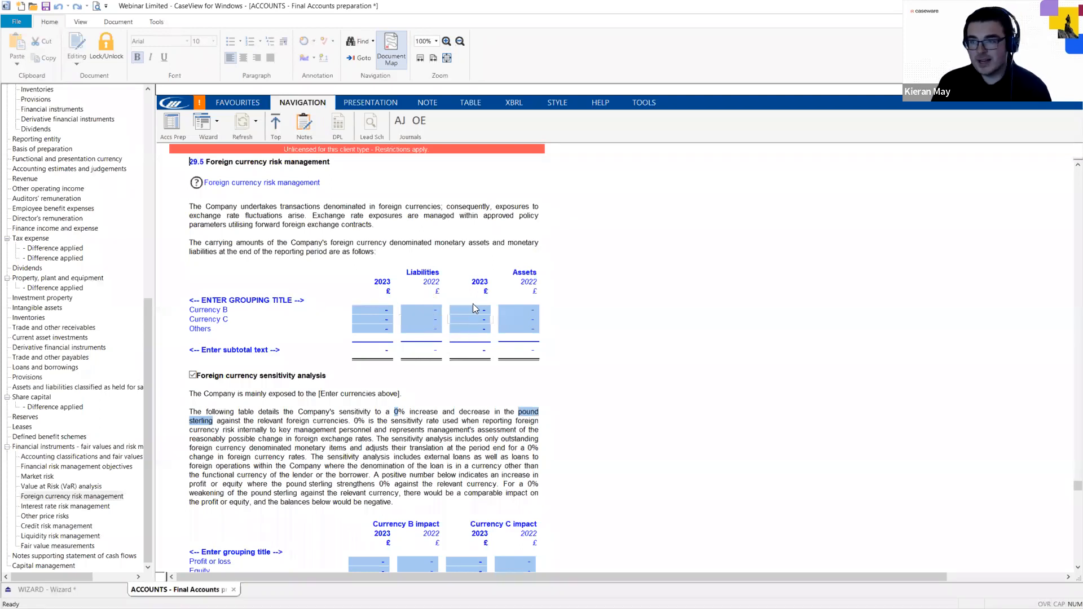
Unlock document editing for the session with the password, retrying after an incorrect-password message.
{"action": "left_click", "coordinate": [80, 22]}
{"action": "left_click", "coordinate": [13, 64]}
{"action": "type", "text": "p*********"}
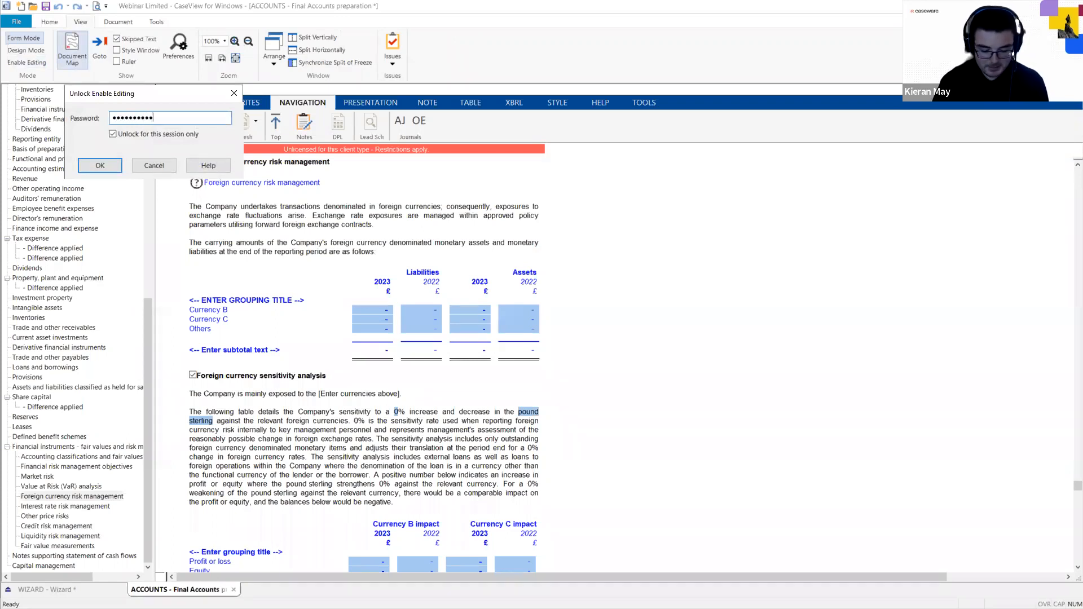
{"action": "type", "text": "**"}
{"action": "key", "text": "Return"}
{"action": "key", "text": "Return"}
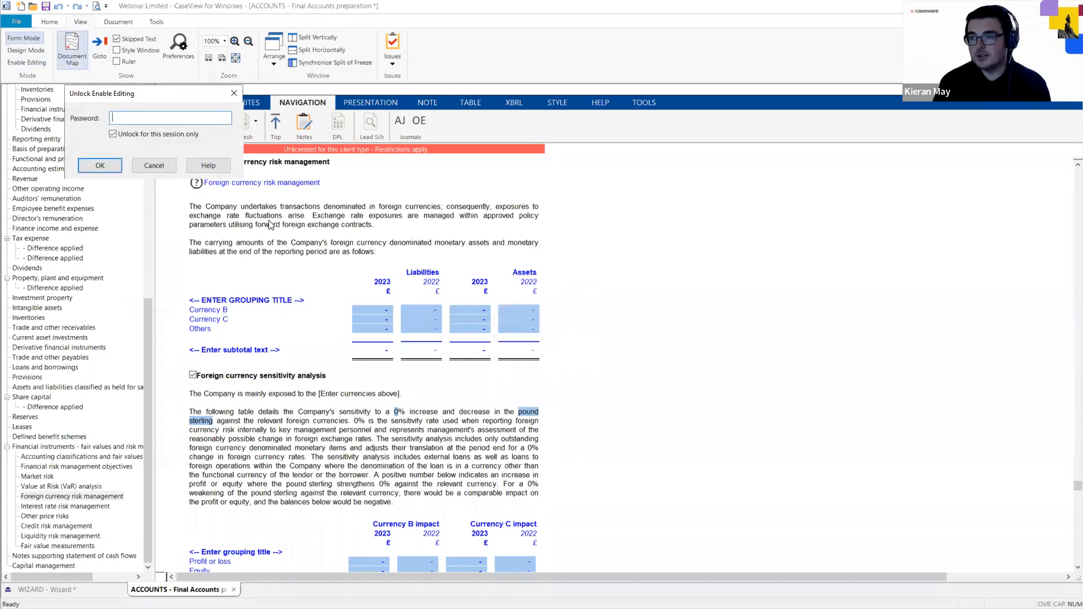
{"action": "type", "text": "*******"}
{"action": "key", "text": "BackSpace"}
{"action": "key", "text": "BackSpace"}
{"action": "key", "text": "BackSpace"}
{"action": "key", "text": "BackSpace"}
{"action": "key", "text": "BackSpace"}
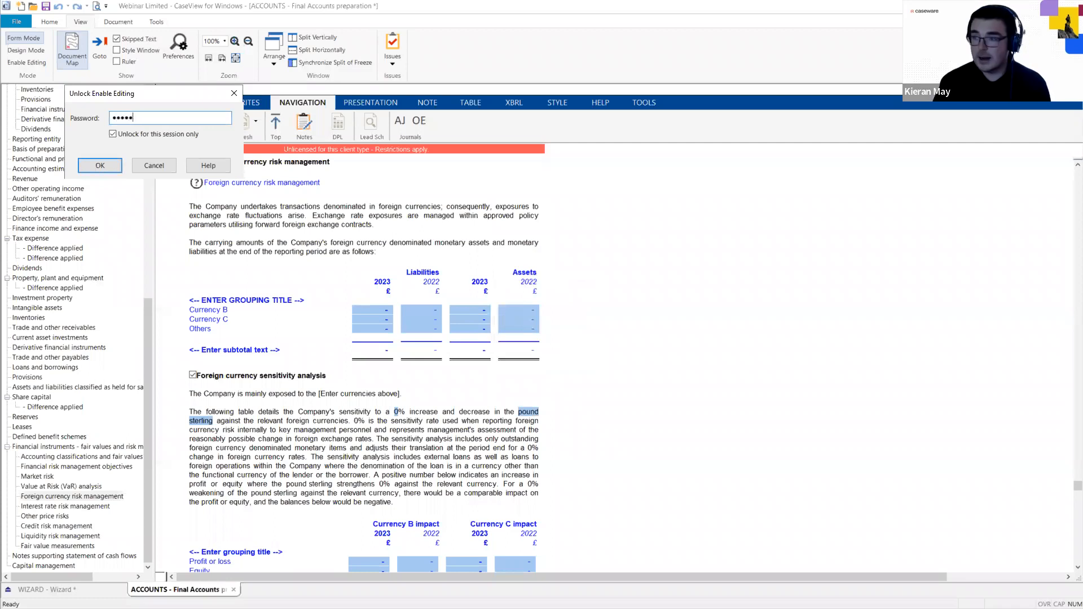
{"action": "type", "text": "******"}
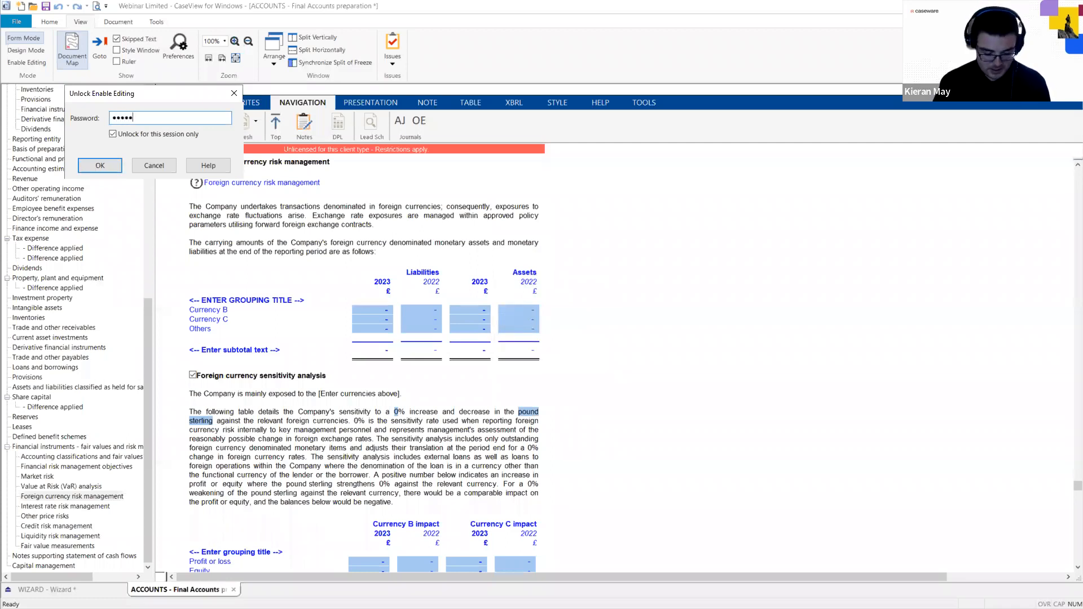
{"action": "type", "text": "****"}
{"action": "key", "text": "Return"}
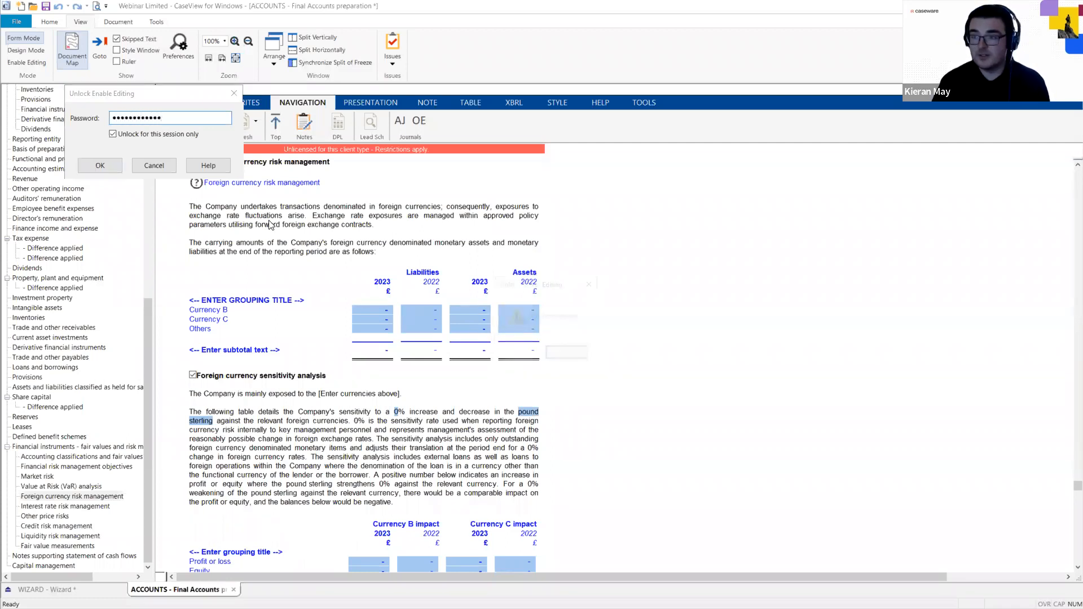
{"action": "key", "text": "Return"}
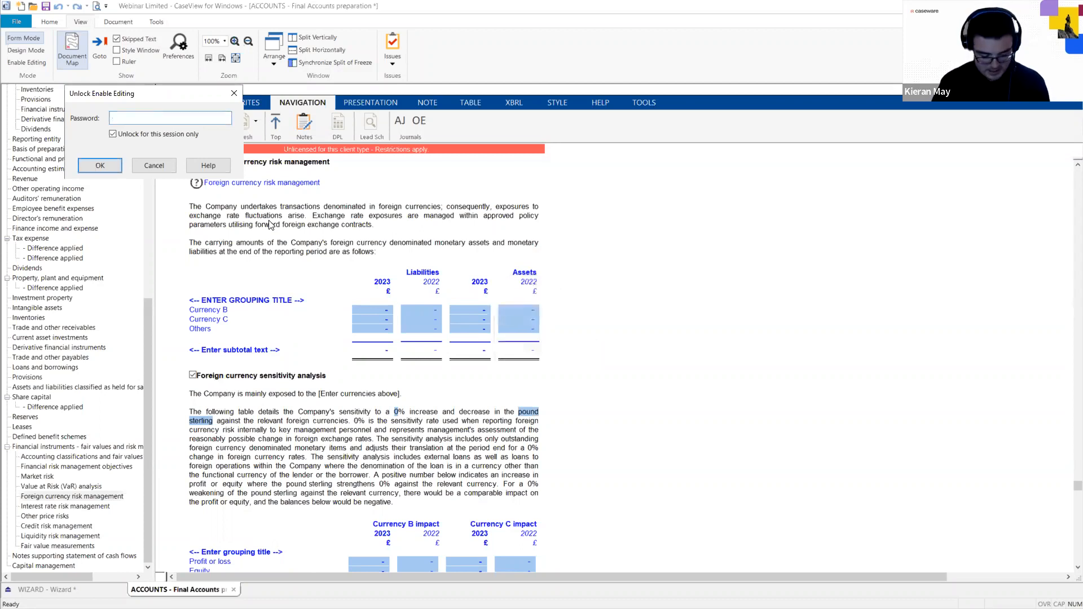
{"action": "type", "text": "******"}
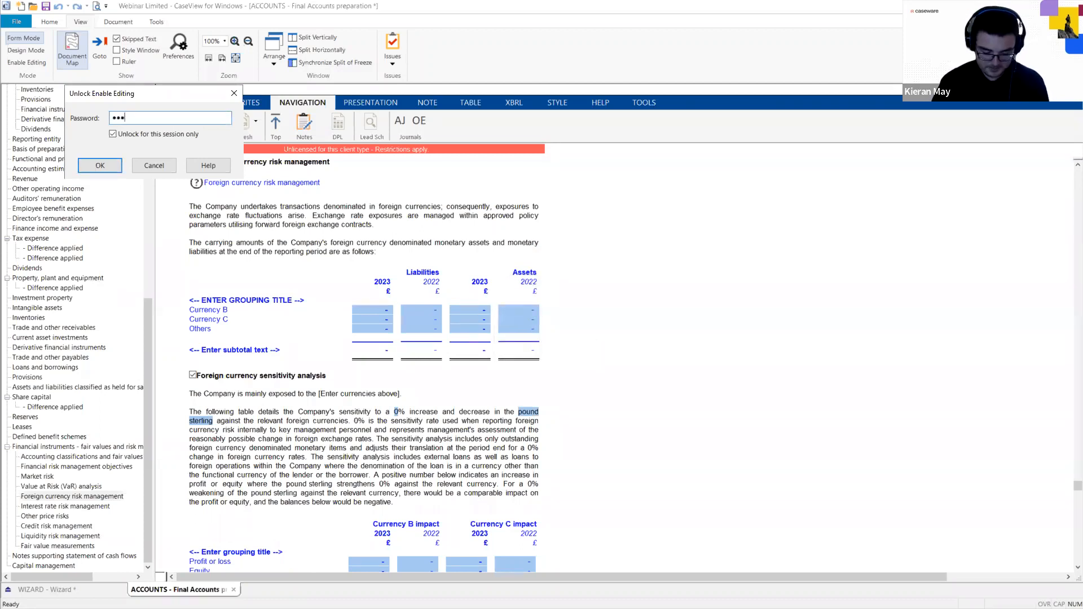
{"action": "type", "text": "****"}
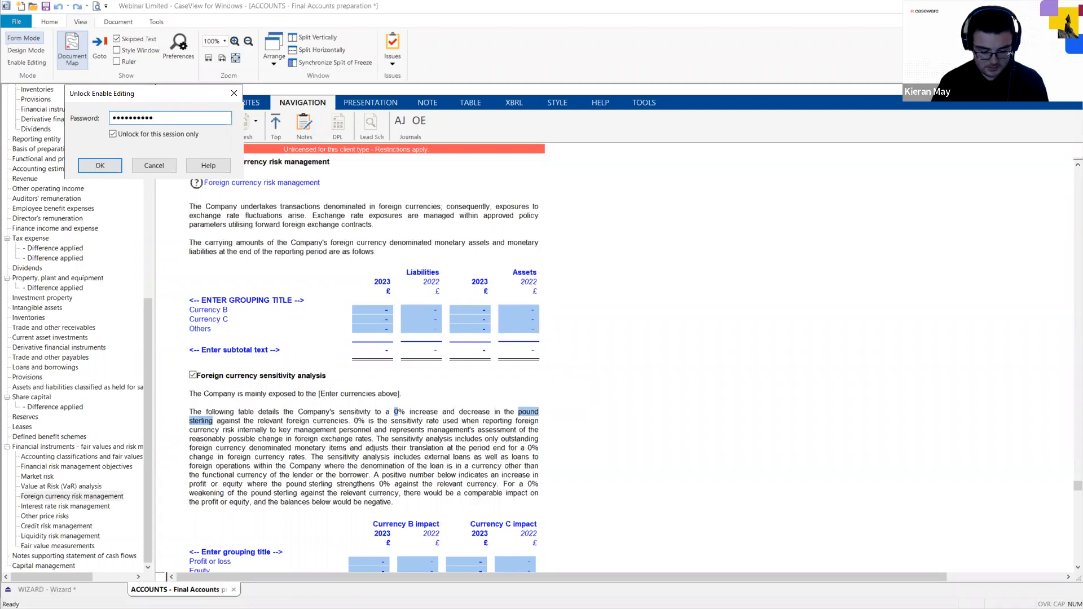
{"action": "key", "text": "Return"}
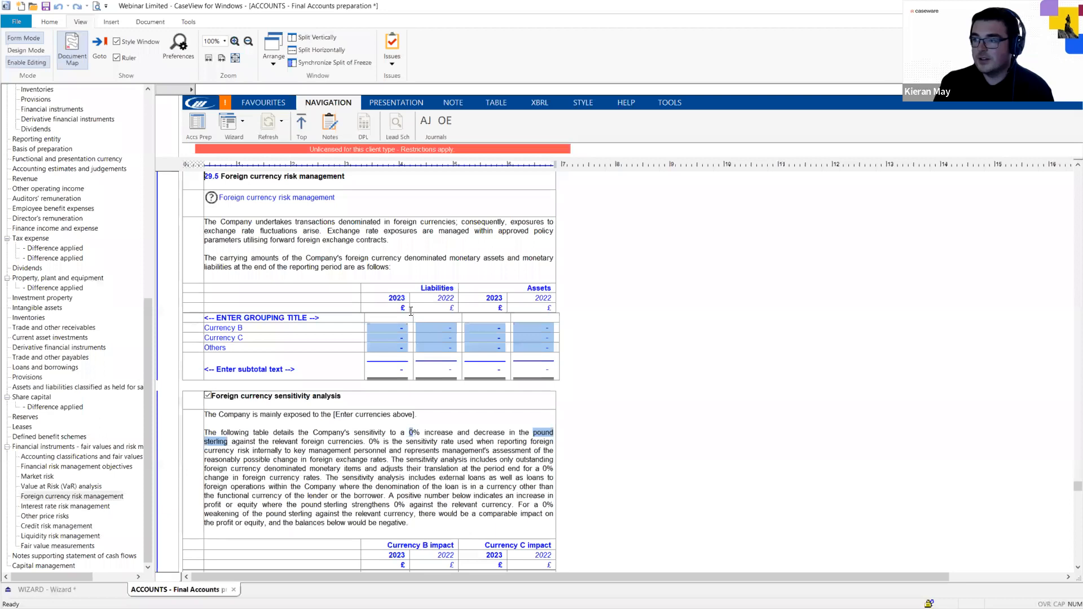
Widen the label column of the foreign currency risk table, then switch back to Working Papers.
{"action": "left_click", "coordinate": [422, 328]}
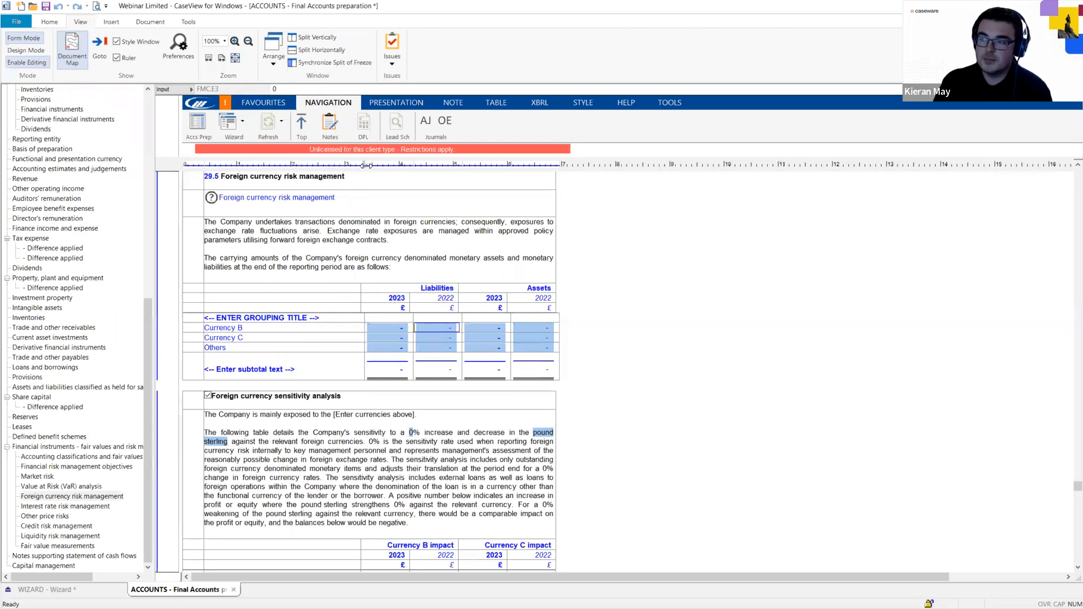
{"action": "mouse_move", "coordinate": [366, 165]}
{"action": "left_mouse_down"}
{"action": "mouse_move", "coordinate": [397, 167]}
{"action": "mouse_move", "coordinate": [356, 164]}
{"action": "left_mouse_up"}
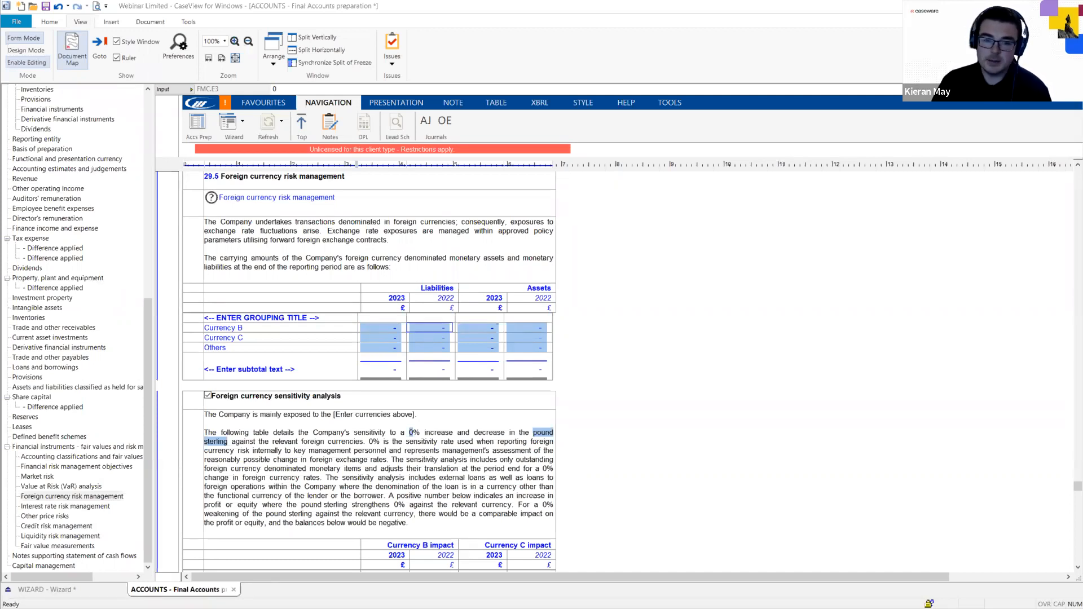
{"action": "key", "text": "alt+Tab"}
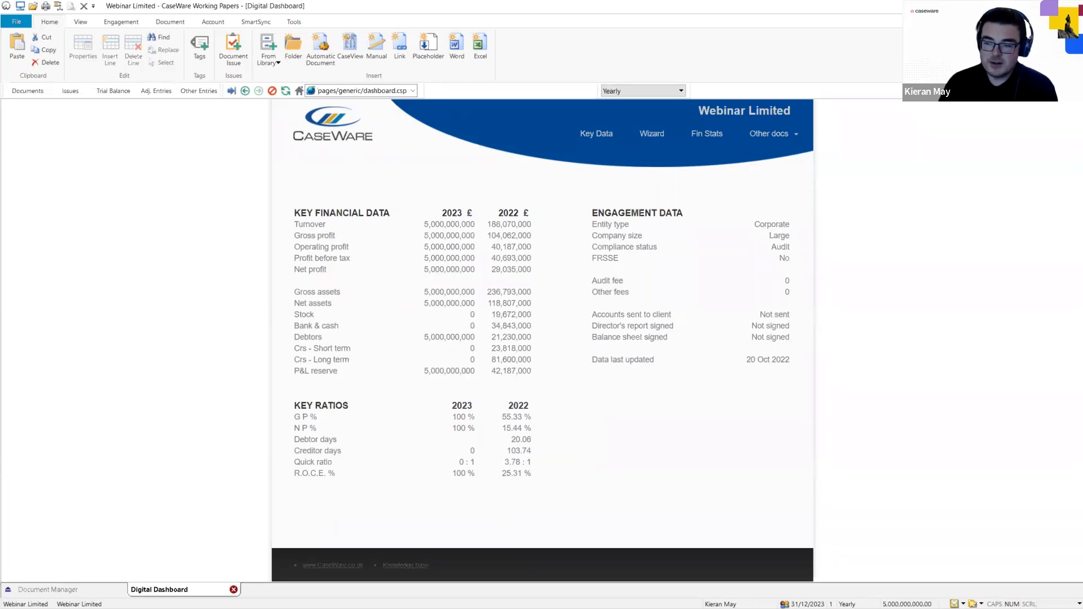
Close and reopen the Webinar Limited Digital Dashboard, then expand the Other docs list.
{"action": "left_click", "coordinate": [233, 590]}
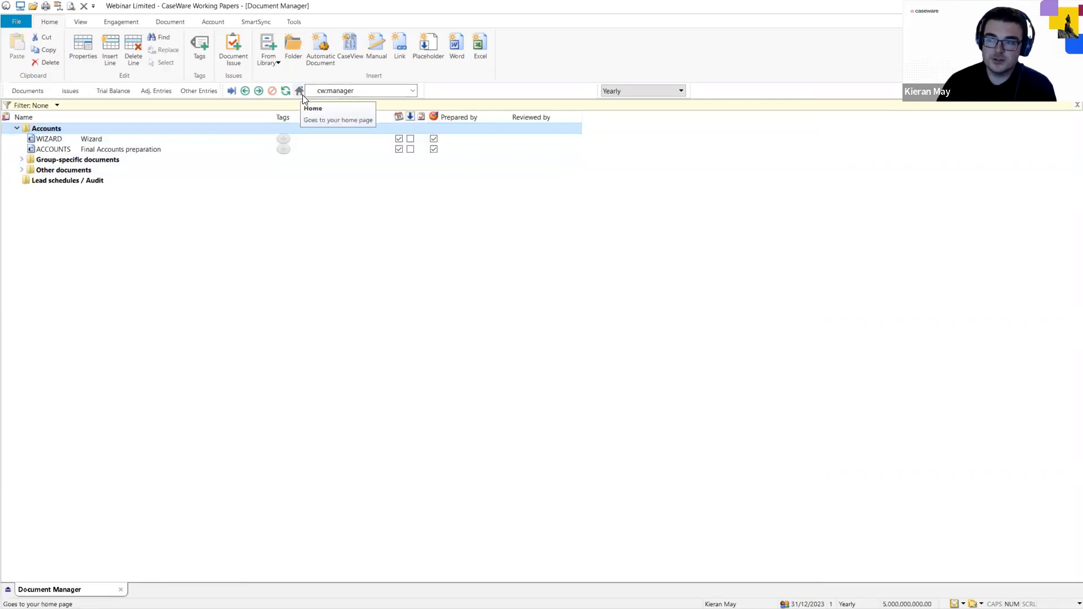
{"action": "left_click", "coordinate": [300, 92]}
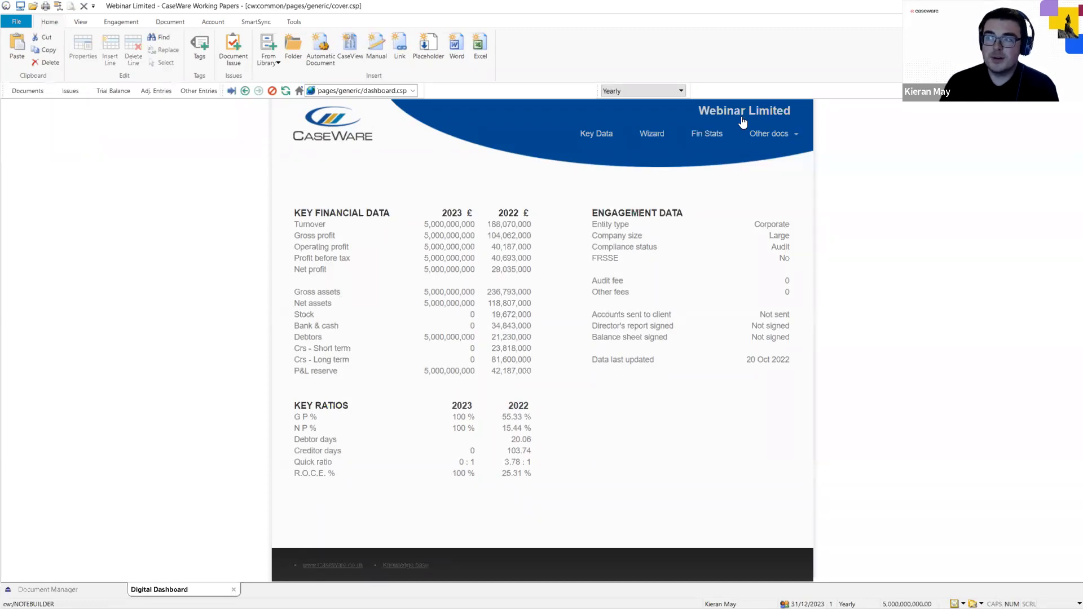
{"action": "left_click", "coordinate": [795, 136]}
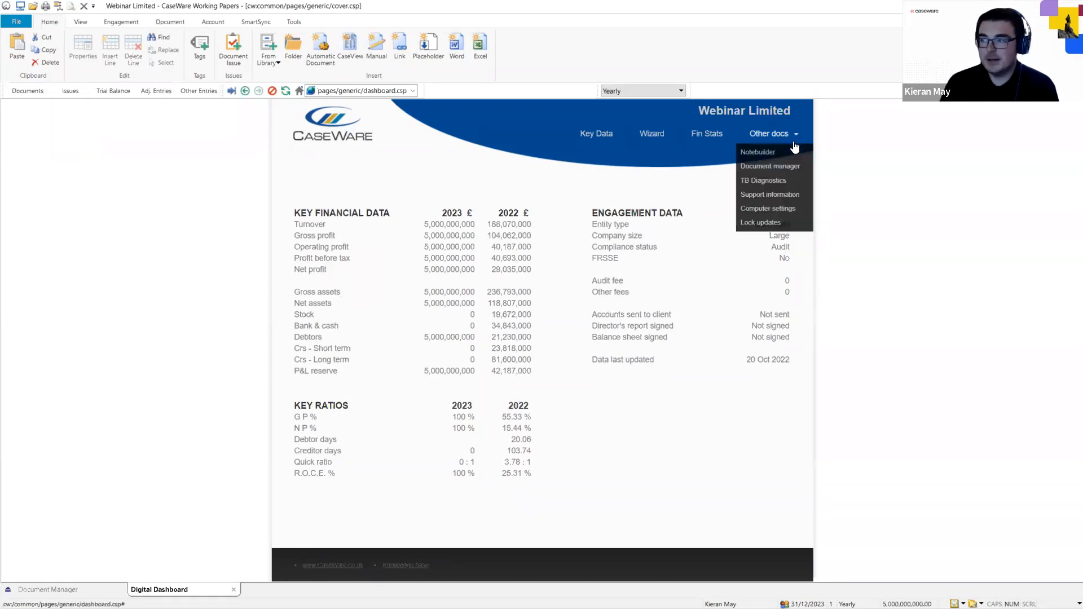
Open Support information to view installed templates, including AccountsAdv IFRS at ep4.06.04.
{"action": "left_click", "coordinate": [777, 195]}
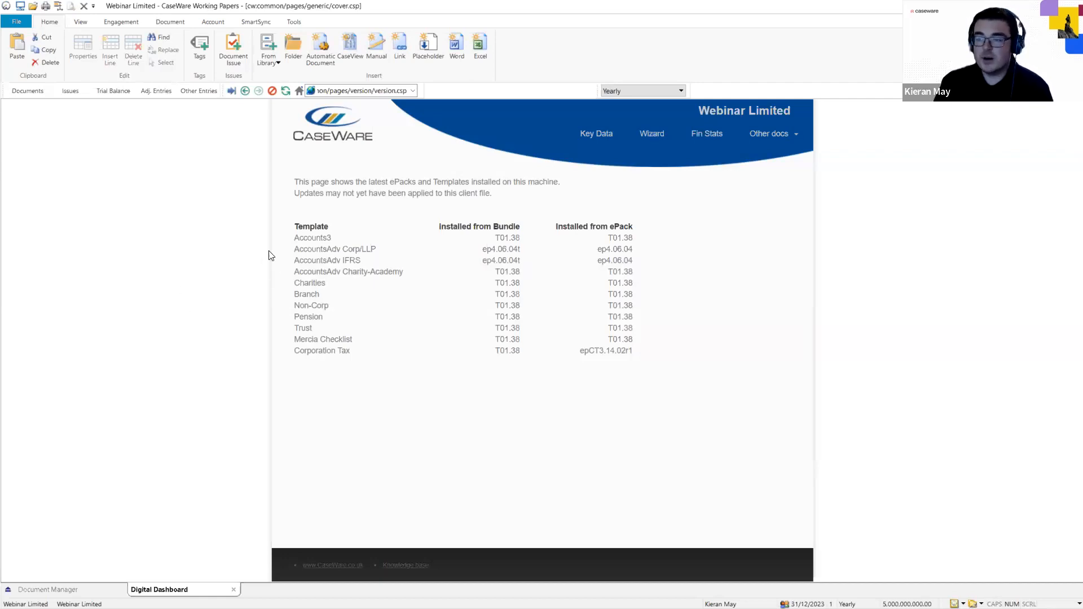
Launch Copy Components from the File backstage.
{"action": "left_click", "coordinate": [17, 23]}
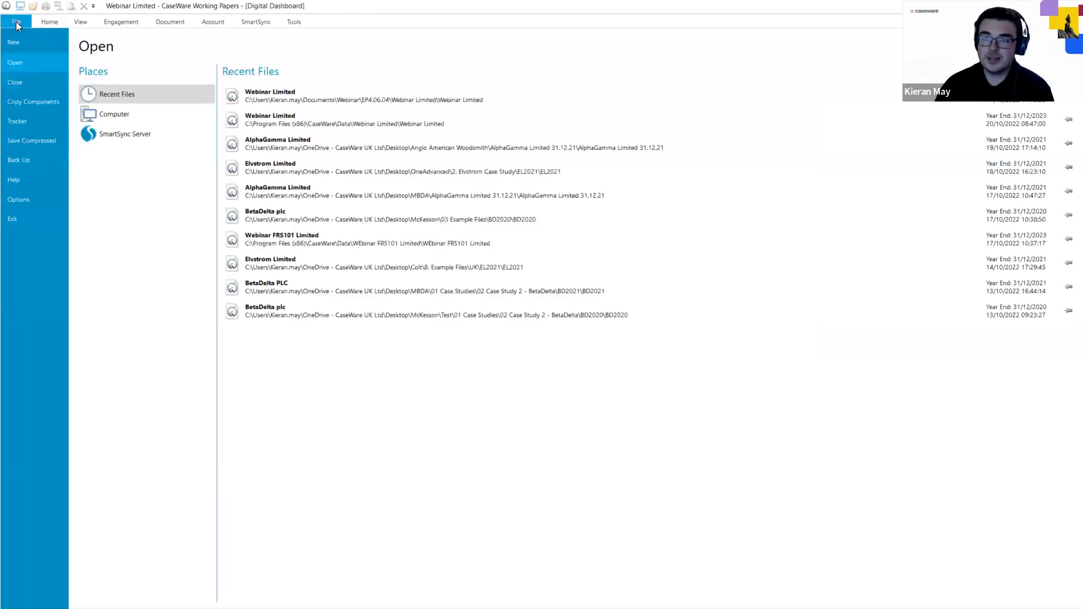
{"action": "left_click", "coordinate": [37, 100]}
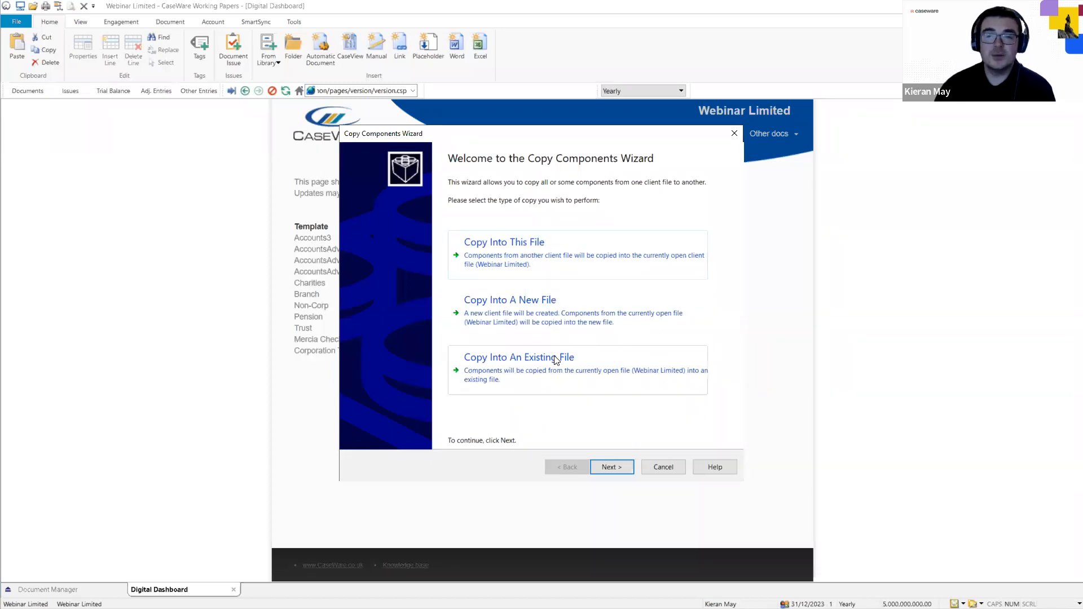
Copy into this file, choosing the AccountsAdv IFRS template as the source.
{"action": "left_click", "coordinate": [542, 250]}
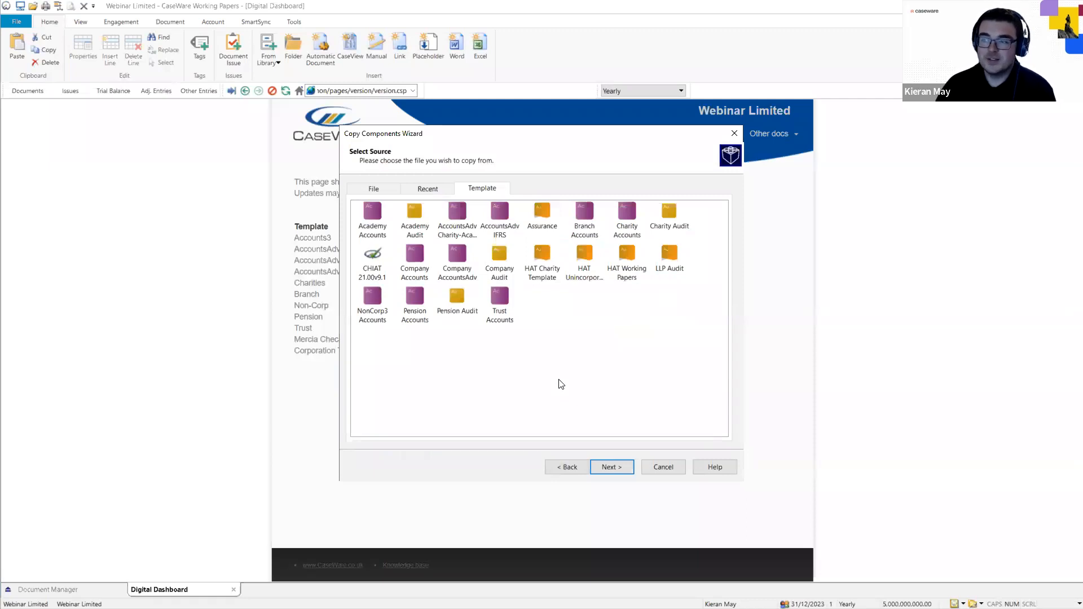
{"action": "left_click", "coordinate": [372, 190]}
{"action": "left_click", "coordinate": [425, 190]}
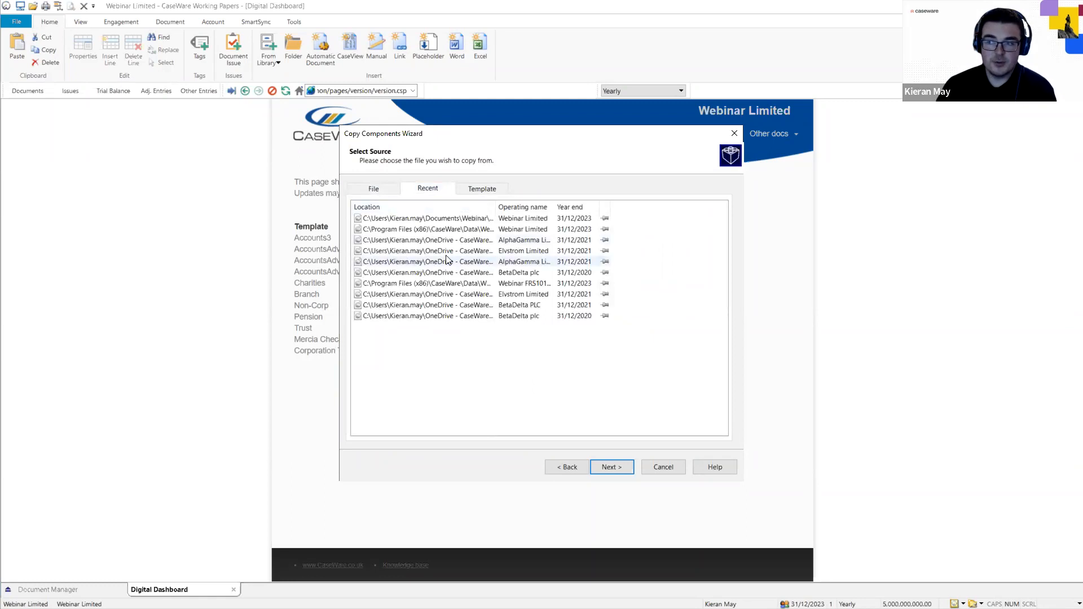
{"action": "left_click", "coordinate": [483, 192]}
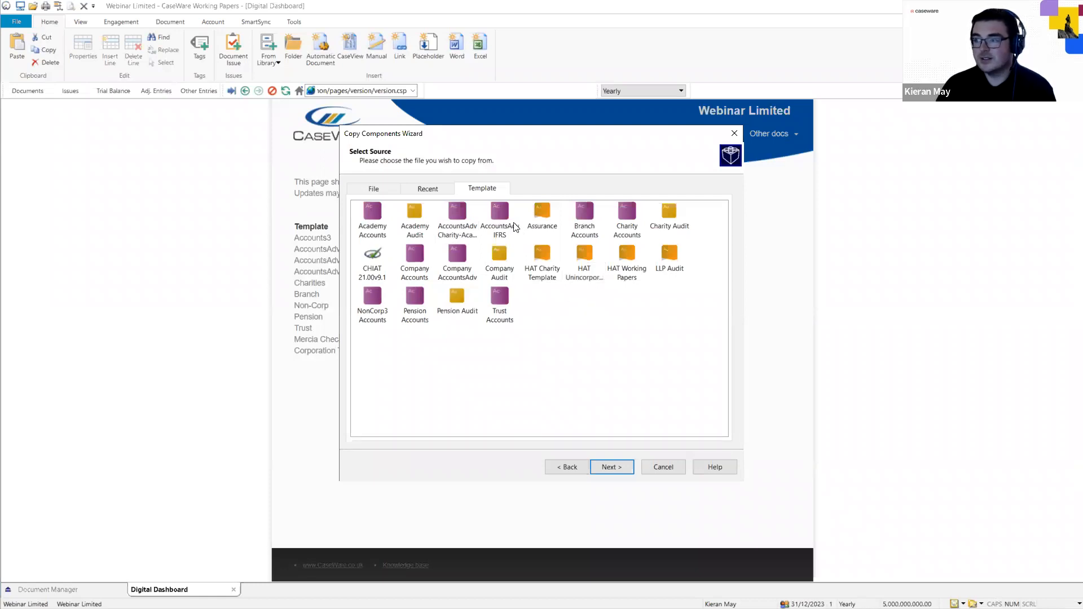
{"action": "left_click", "coordinate": [499, 214]}
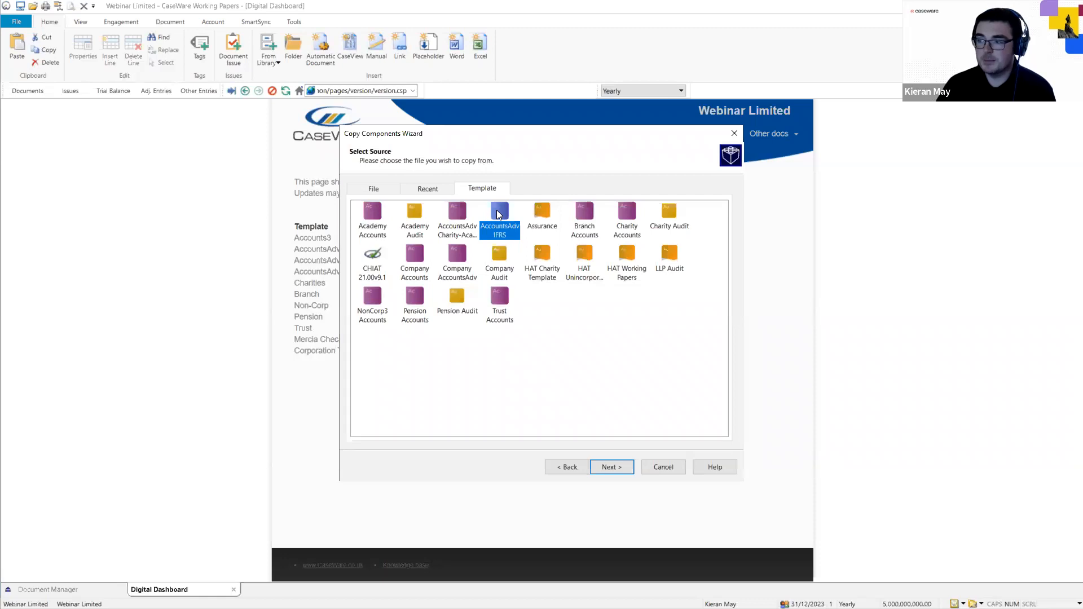
{"action": "left_click", "coordinate": [619, 467]}
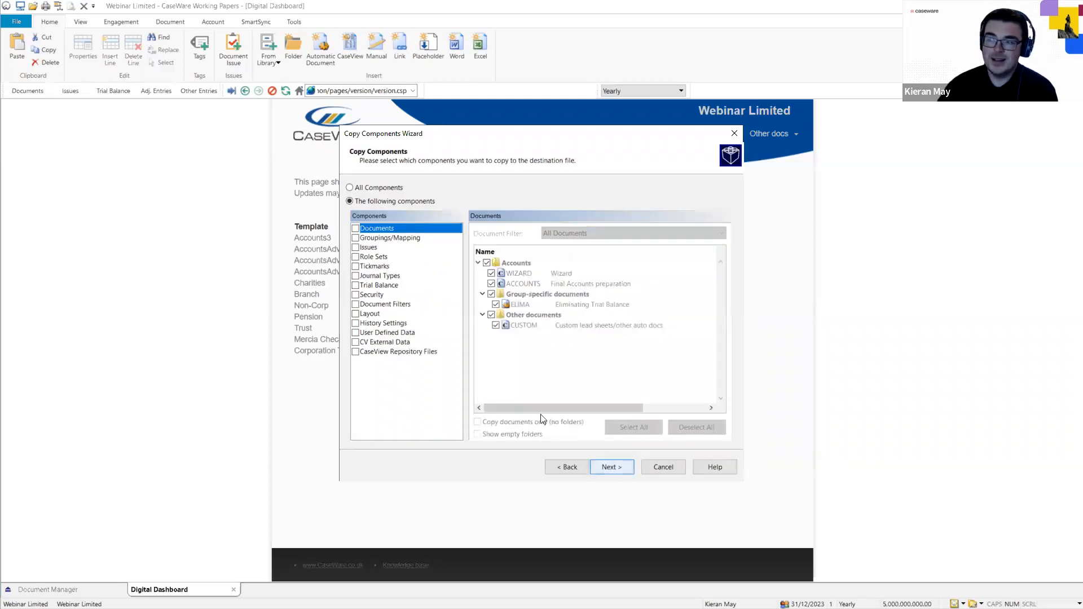
Limit the copy to Groupings/Mapping only, with the Mapping structure ticked.
{"action": "left_click", "coordinate": [370, 188]}
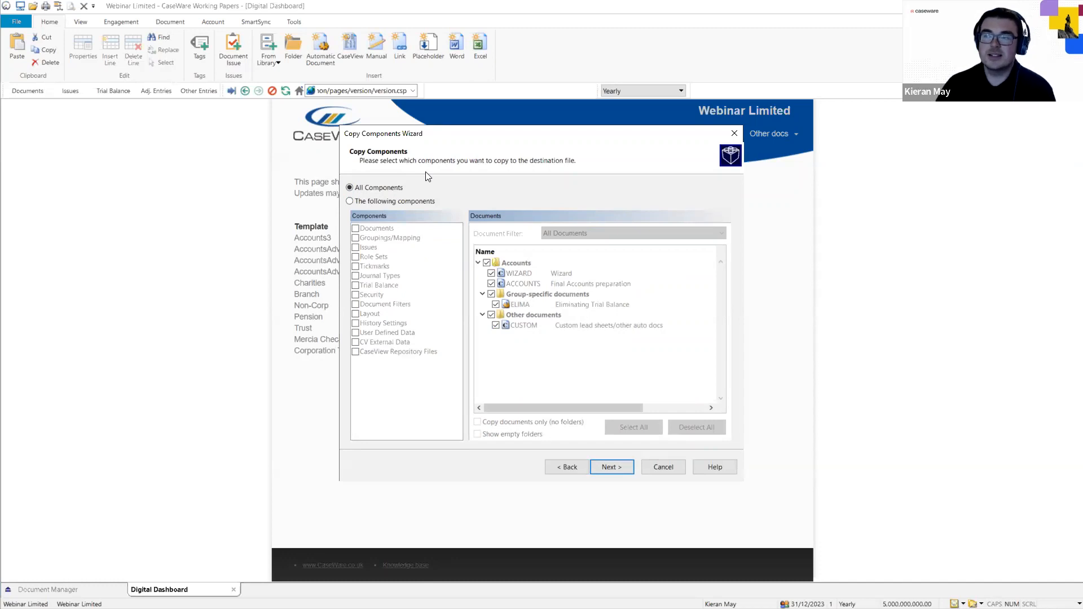
{"action": "left_click", "coordinate": [349, 201]}
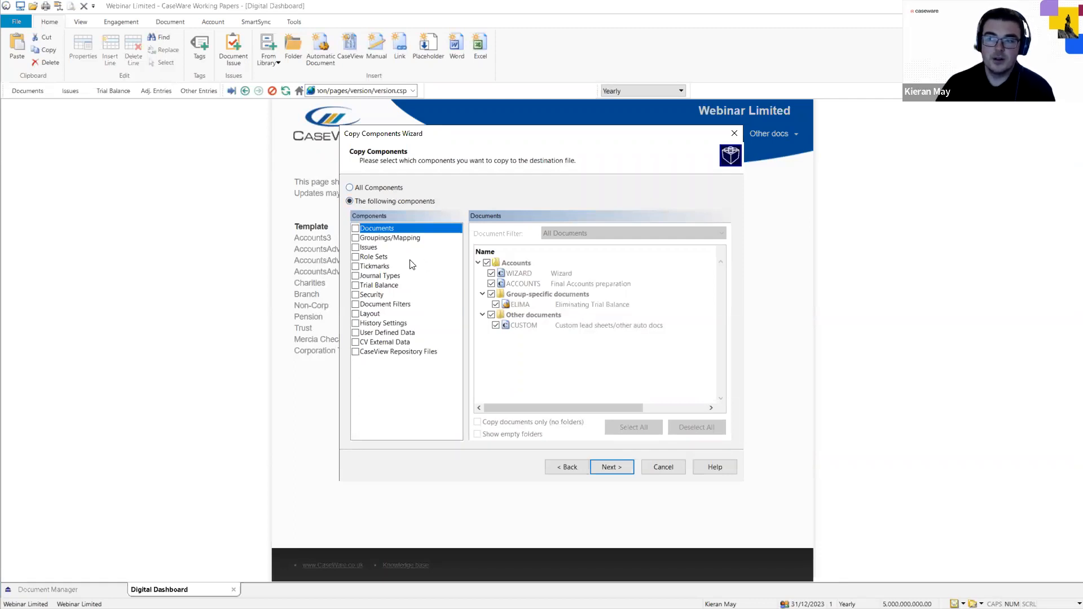
{"action": "left_click", "coordinate": [357, 239]}
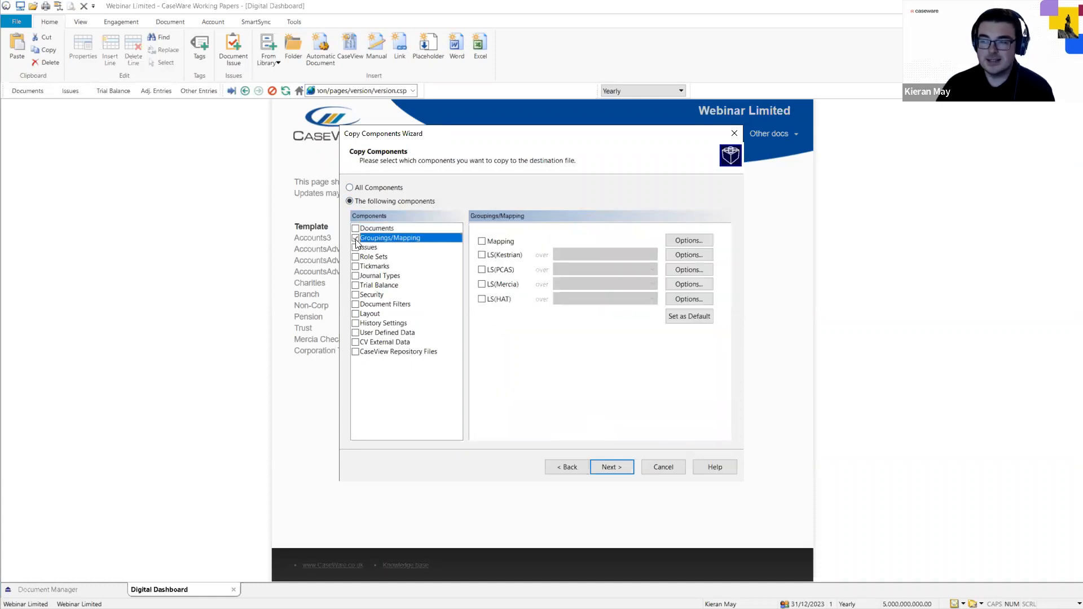
{"action": "left_click", "coordinate": [356, 240]}
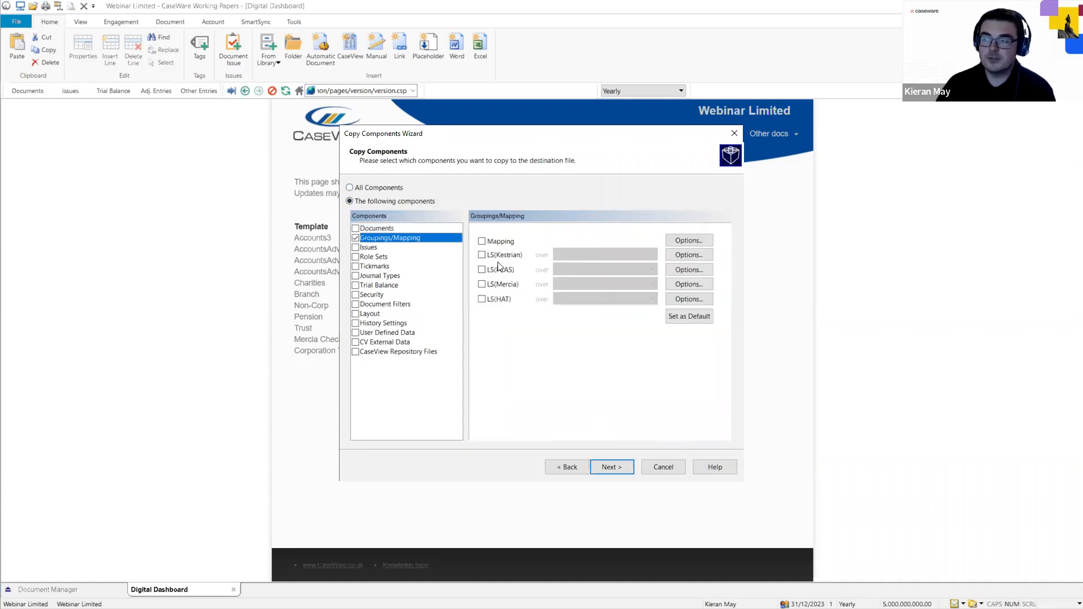
{"action": "left_click", "coordinate": [482, 241]}
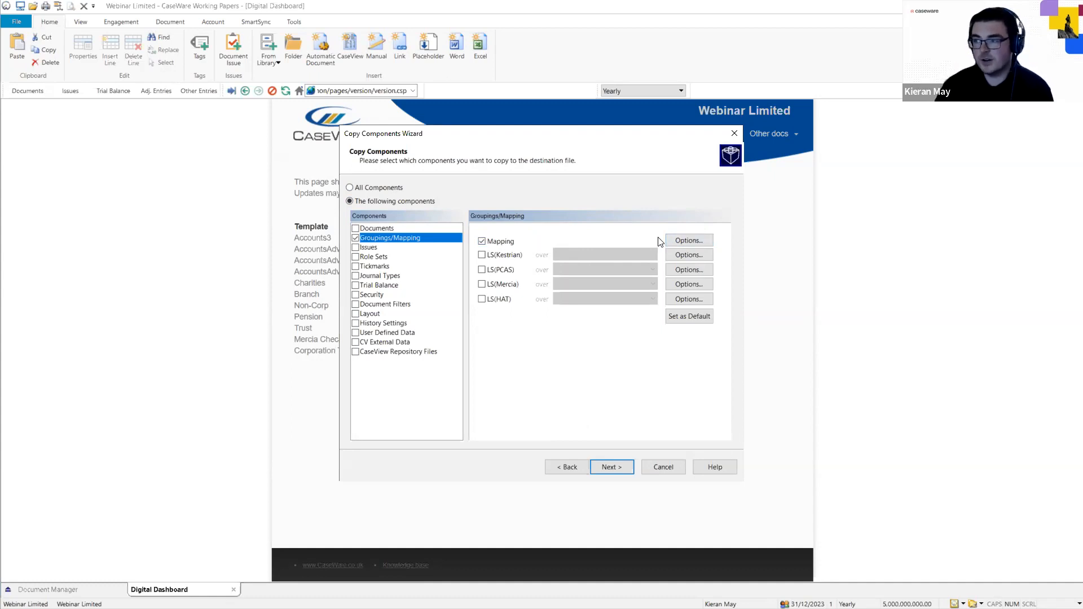
Merge mapping, replacing all properties except Name and Extended Description for shared map numbers, with Autofill on.
{"action": "left_click", "coordinate": [689, 241]}
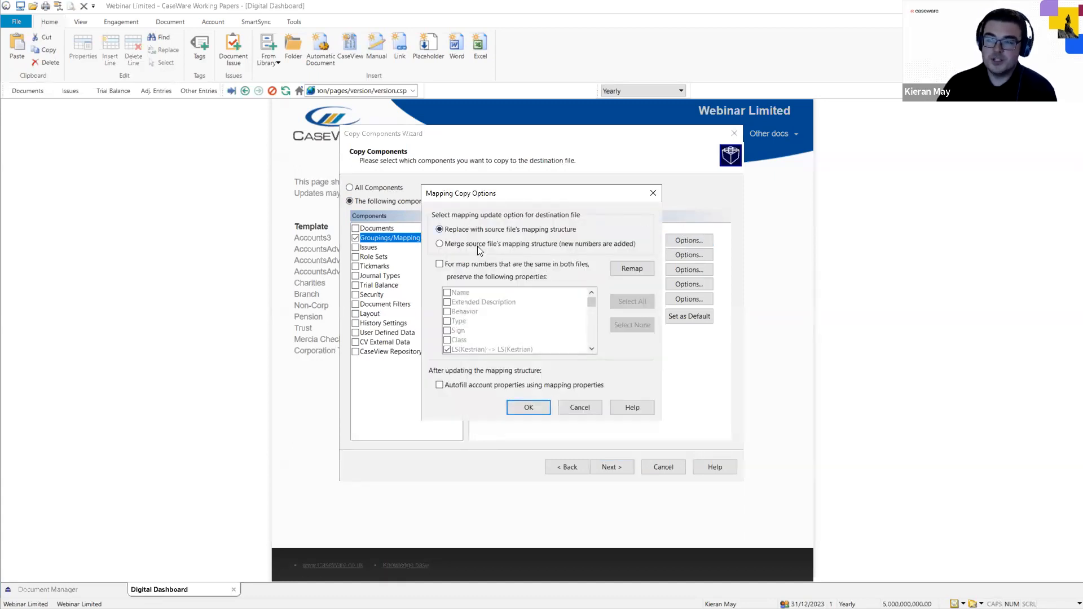
{"action": "left_click", "coordinate": [439, 244]}
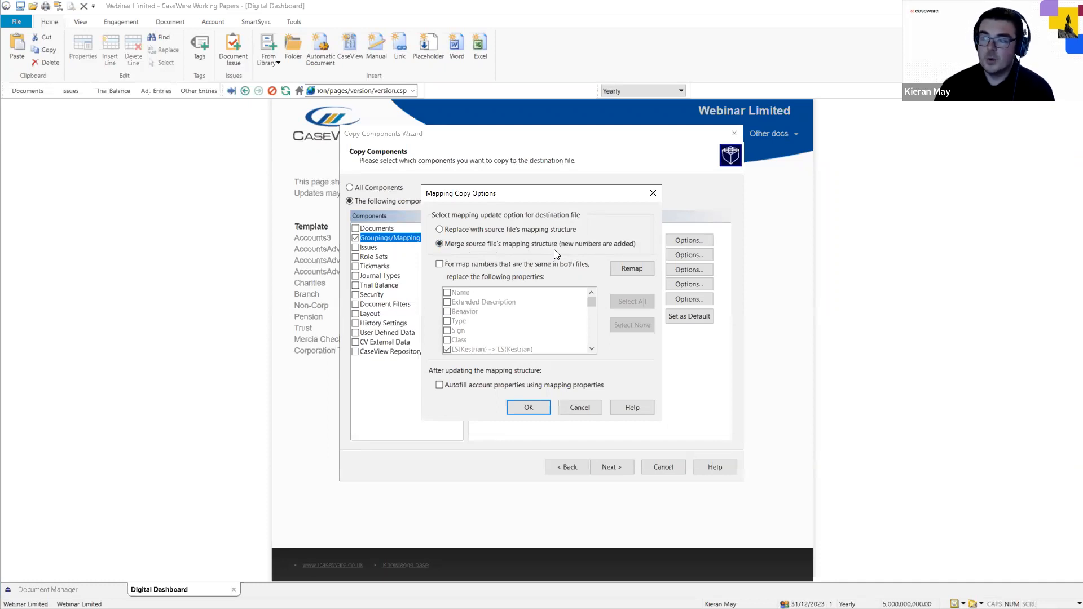
{"action": "left_click", "coordinate": [439, 264]}
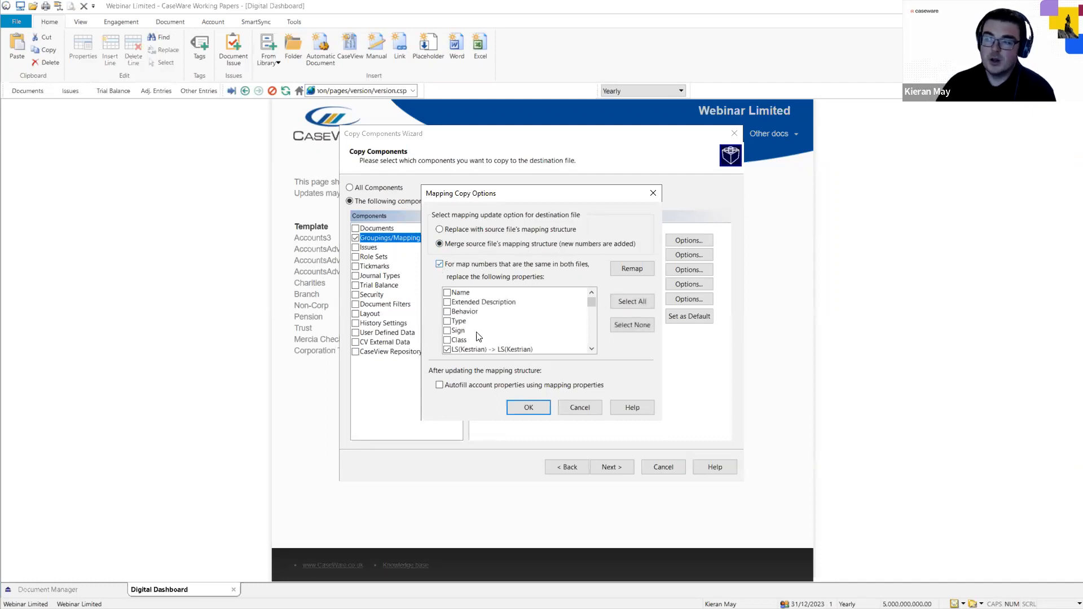
{"action": "left_click", "coordinate": [643, 301]}
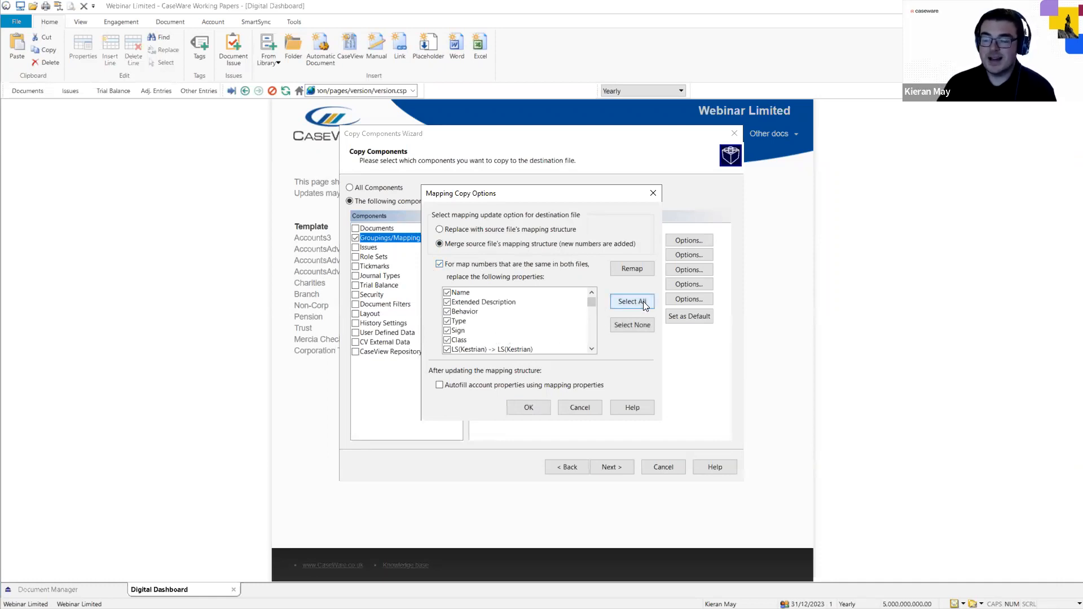
{"action": "left_click", "coordinate": [447, 292]}
{"action": "left_click", "coordinate": [448, 302]}
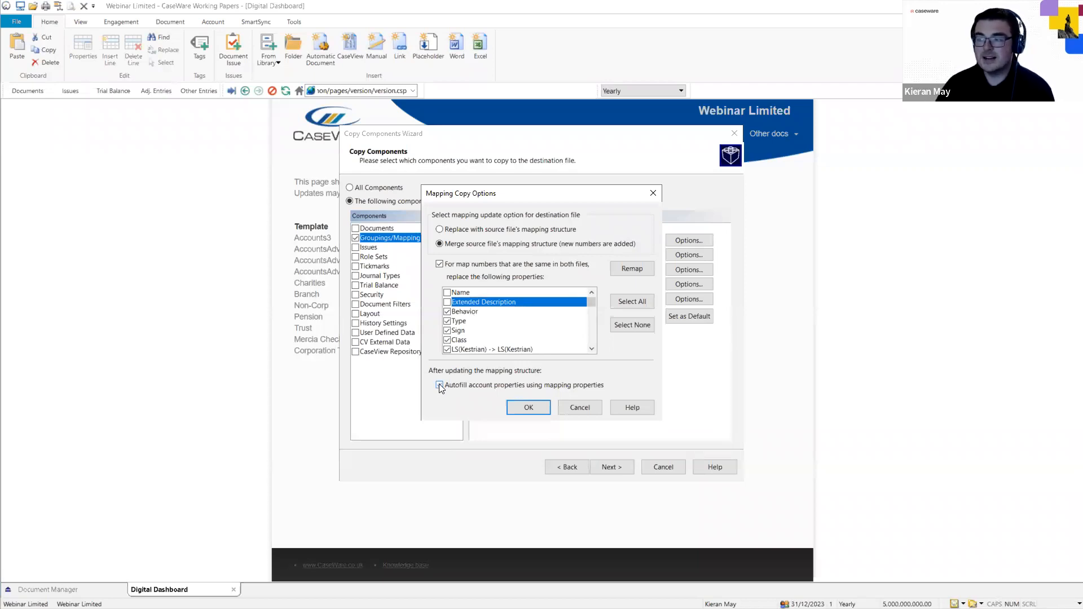
{"action": "left_click", "coordinate": [439, 386]}
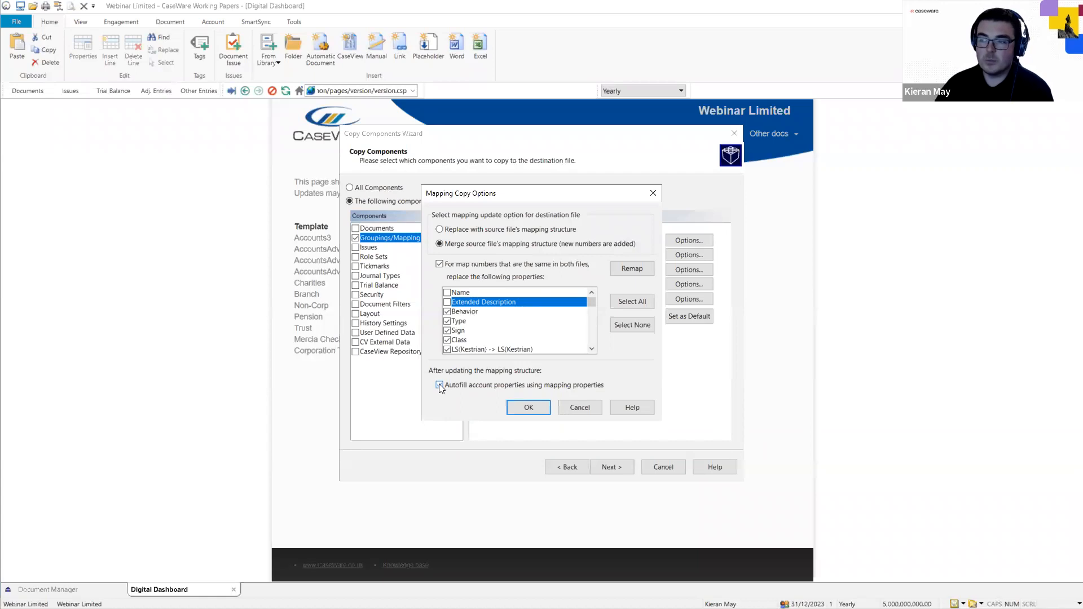
{"action": "left_click", "coordinate": [528, 408]}
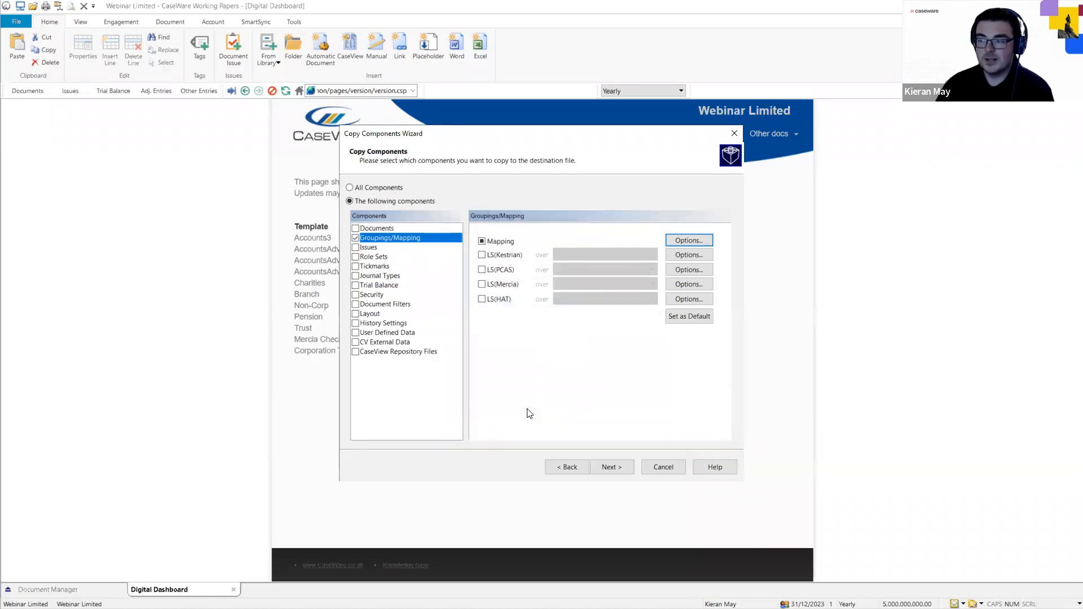
Pass the Clearing Components page with nothing ticked to reach the completion summary.
{"action": "left_click", "coordinate": [607, 468]}
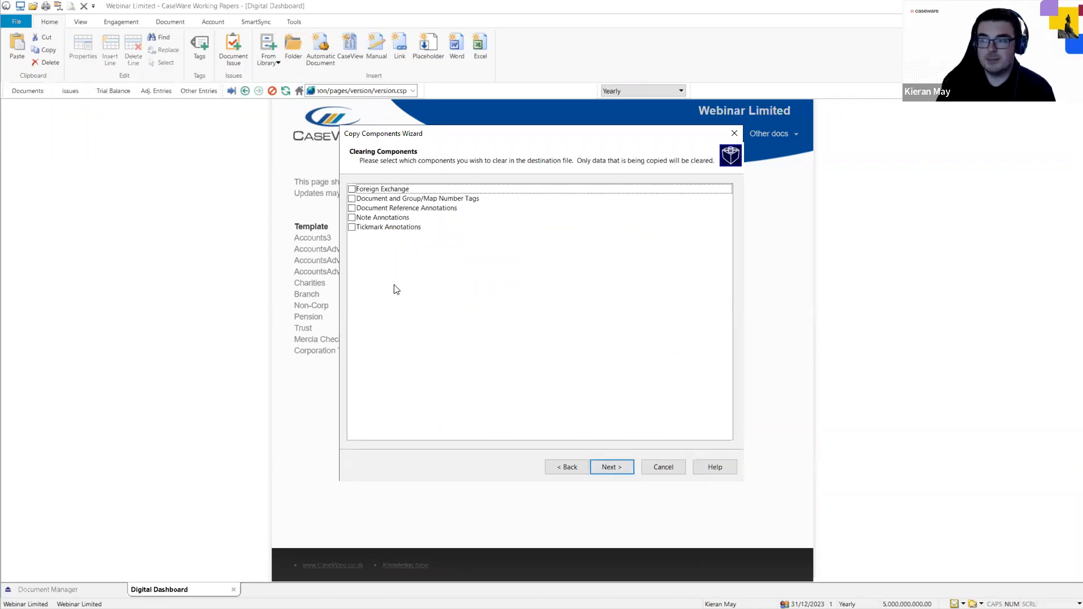
{"action": "left_click", "coordinate": [610, 468]}
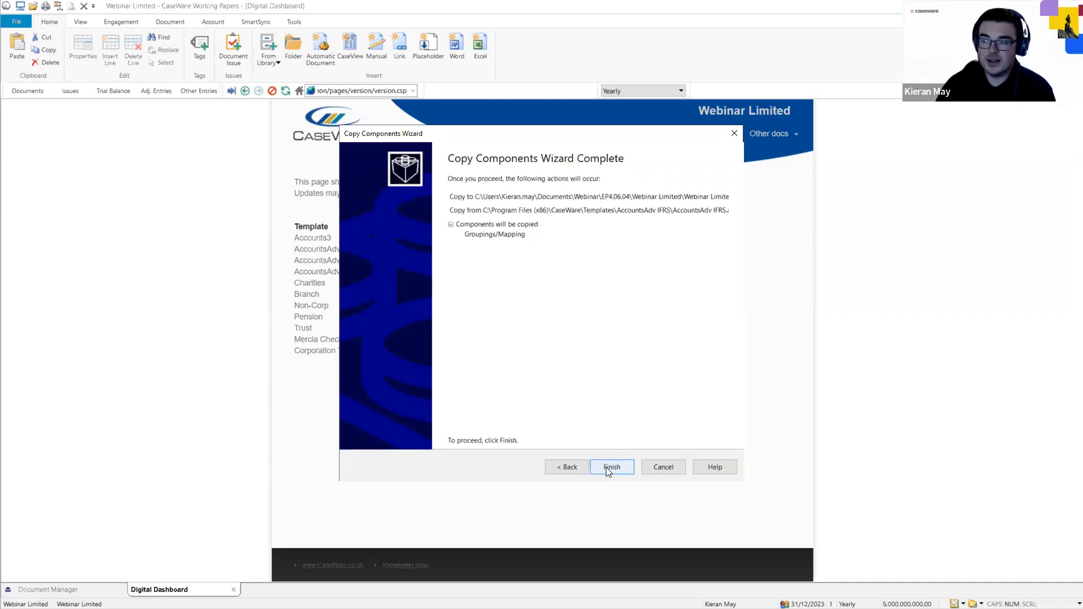
Finish the Copy Components Wizard to copy Groupings/Mapping from the AccountsAdv IFRS template.
{"action": "left_click", "coordinate": [606, 467]}
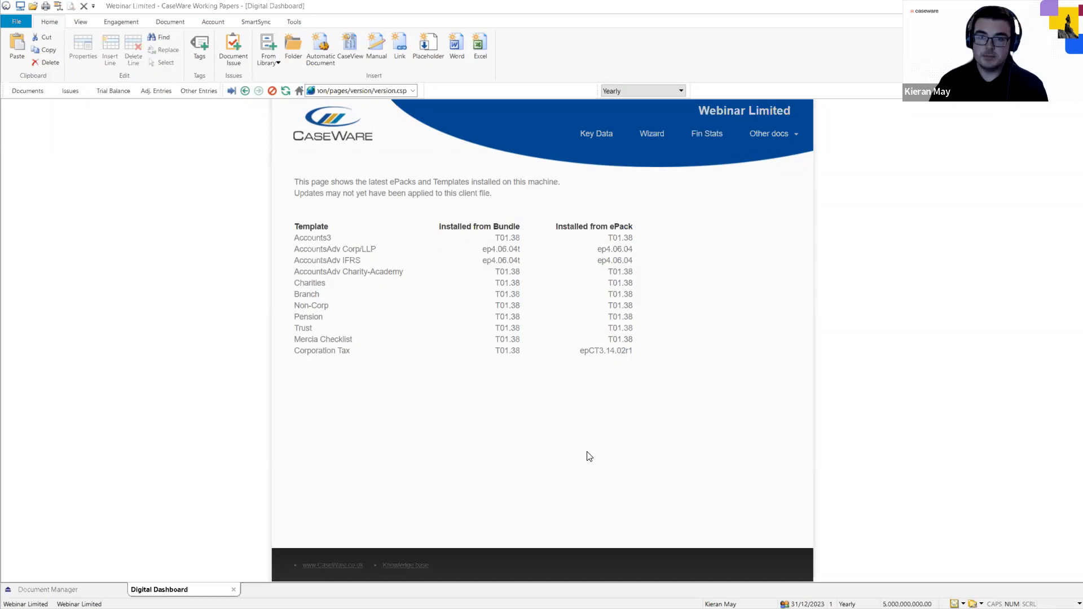
Switch from CaseWare back to the AccountsAdvanced ep4.06.04 slideshow.
{"action": "key", "text": "alt+Tab"}
Advance the slideshow through 'Got a question?' to the Upcoming Webinars slide.
{"action": "key", "text": "Right"}
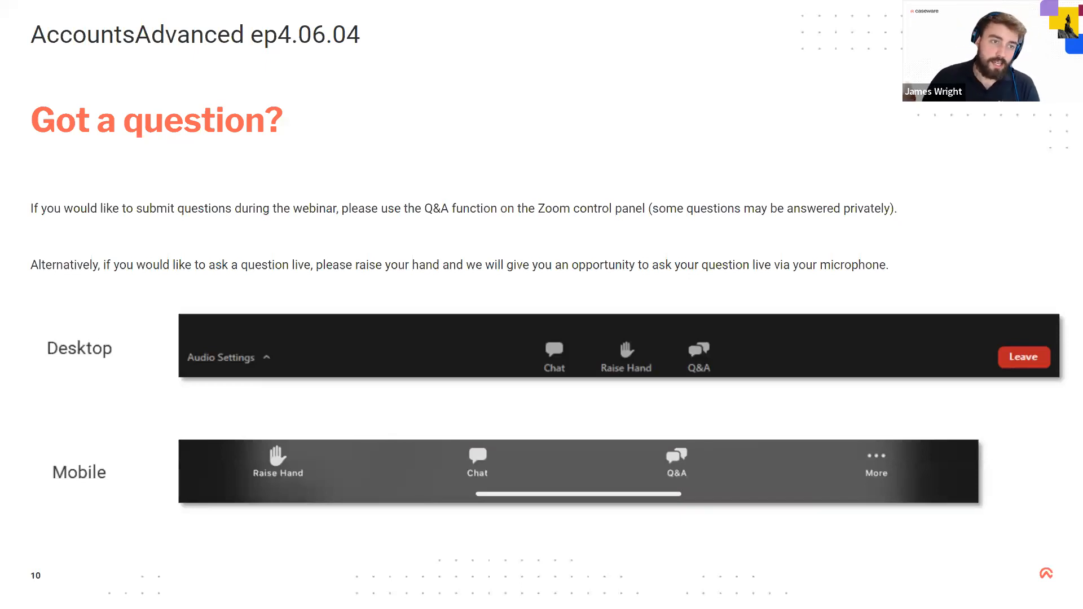
{"action": "key", "text": "Right"}
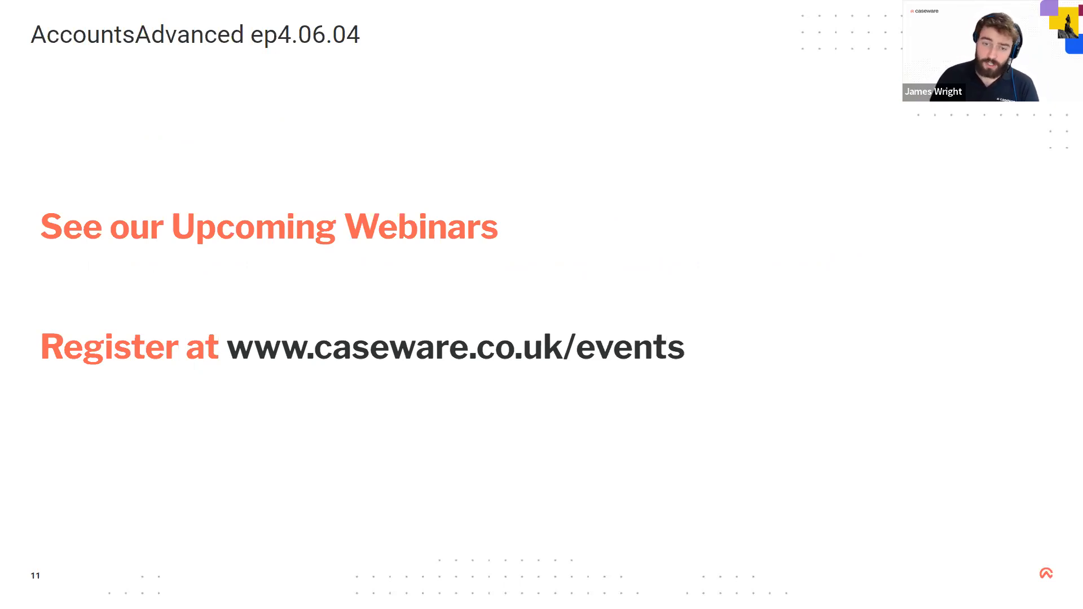
Advance through the social media slide to the closing Help Site slide.
{"action": "key", "text": "Right"}
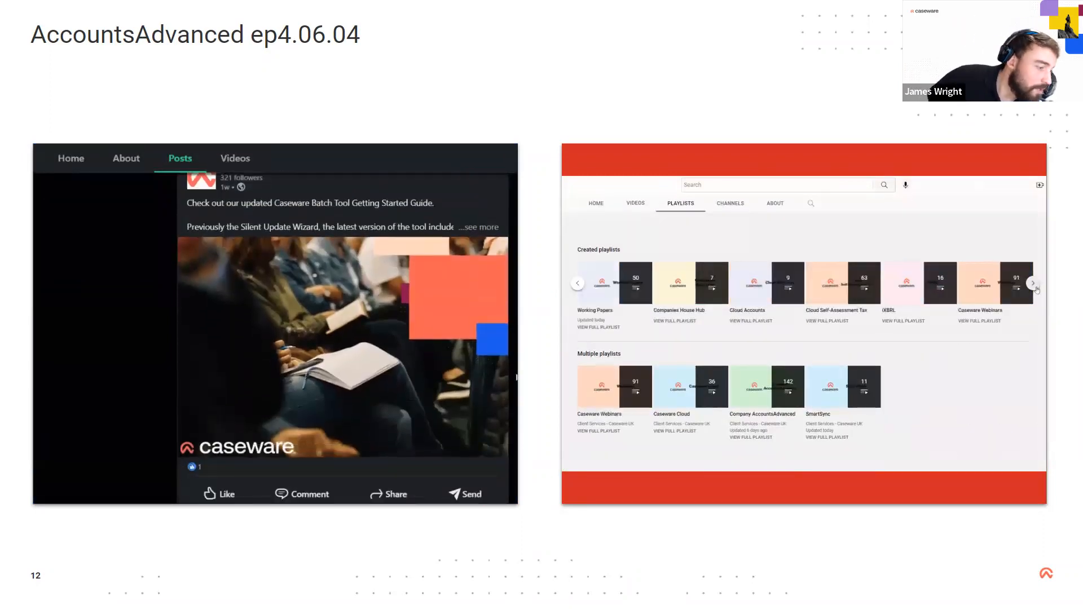
{"action": "key", "text": "Right"}
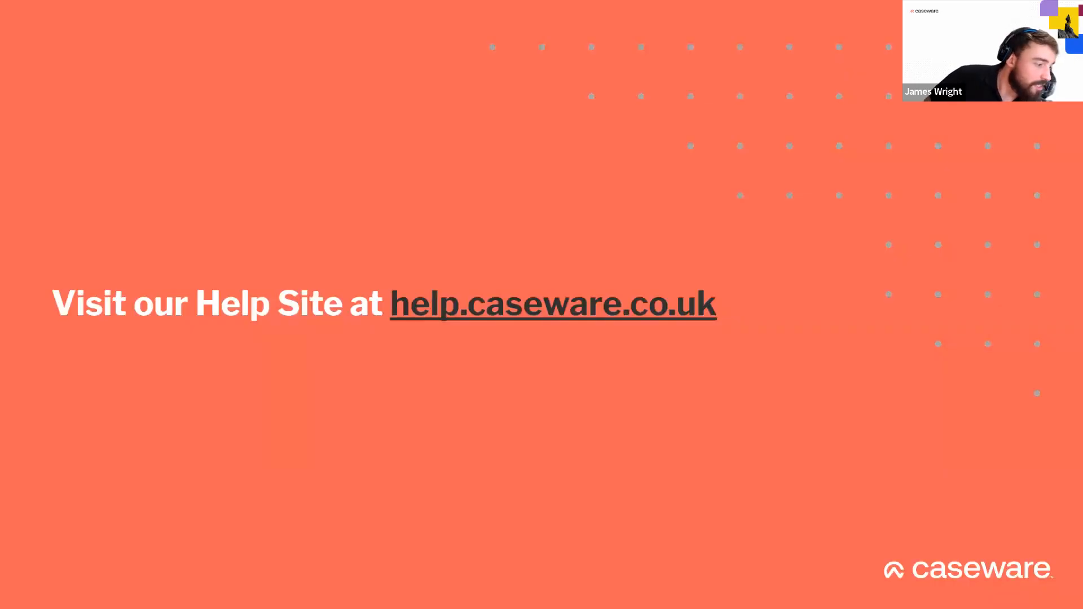